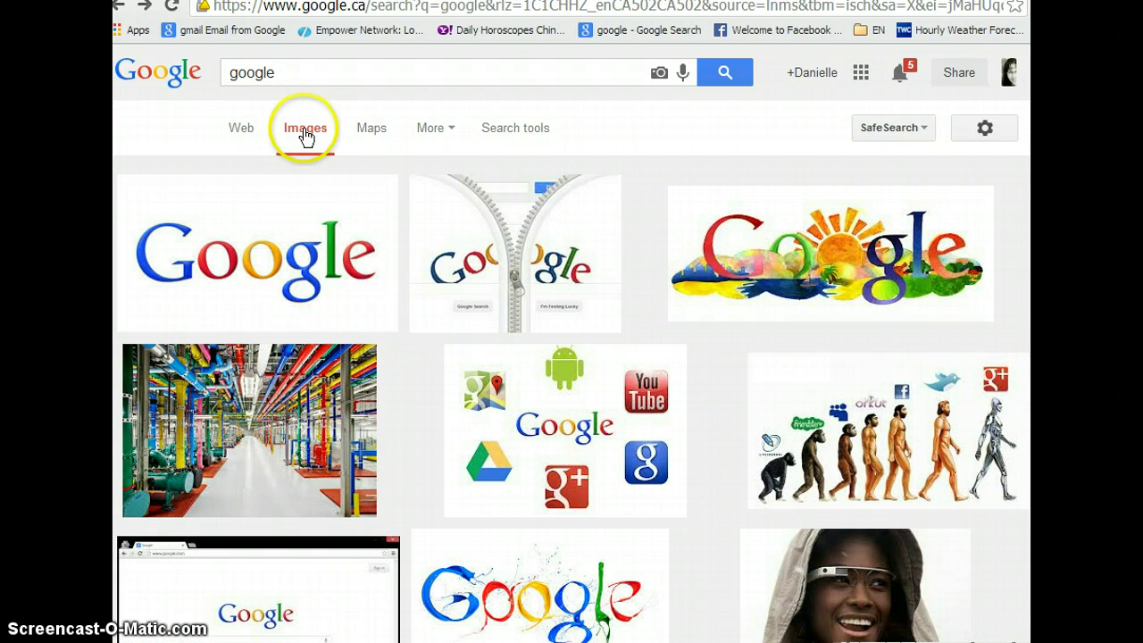
Run a Google Images search for 'day 12'.
{"action": "left_click", "coordinate": [232, 131]}
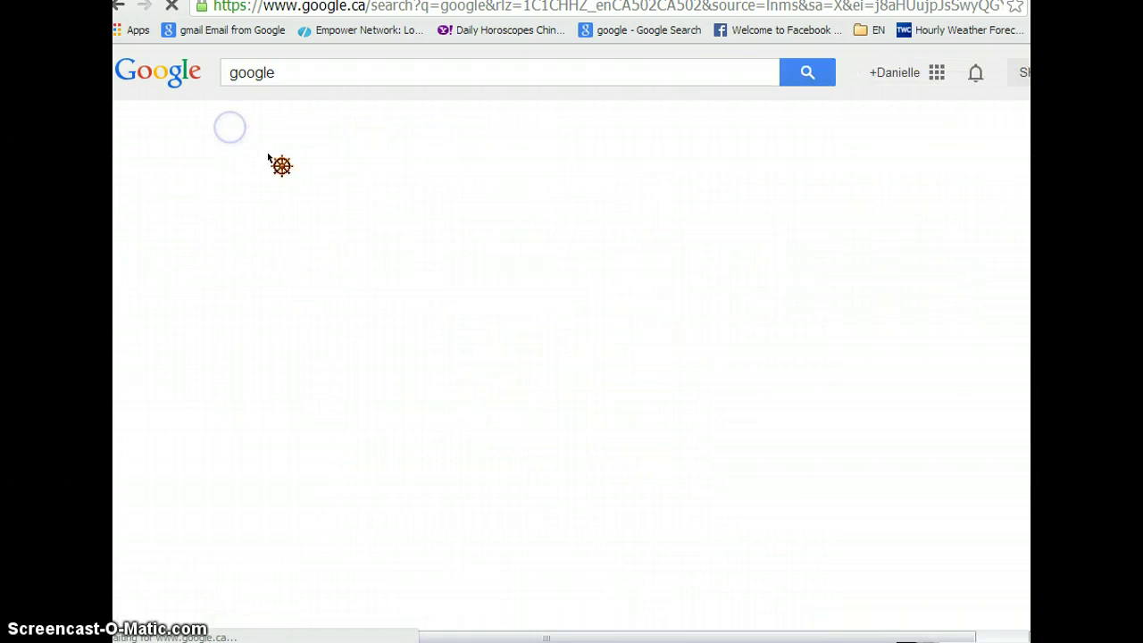
{"action": "left_click", "coordinate": [308, 134]}
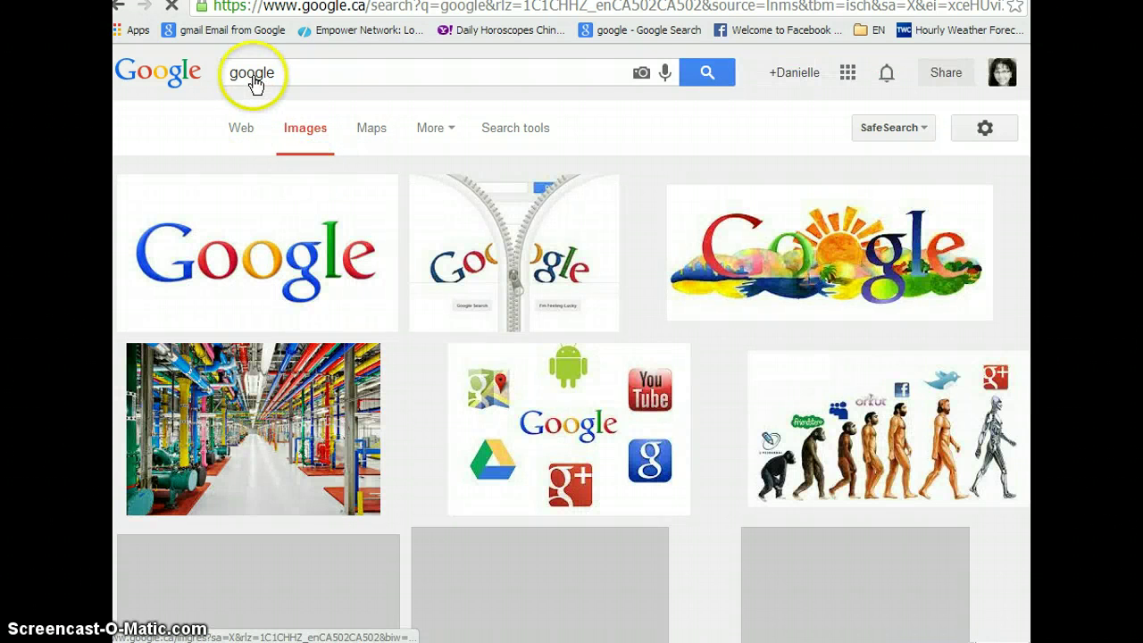
{"action": "double_click", "coordinate": [252, 75]}
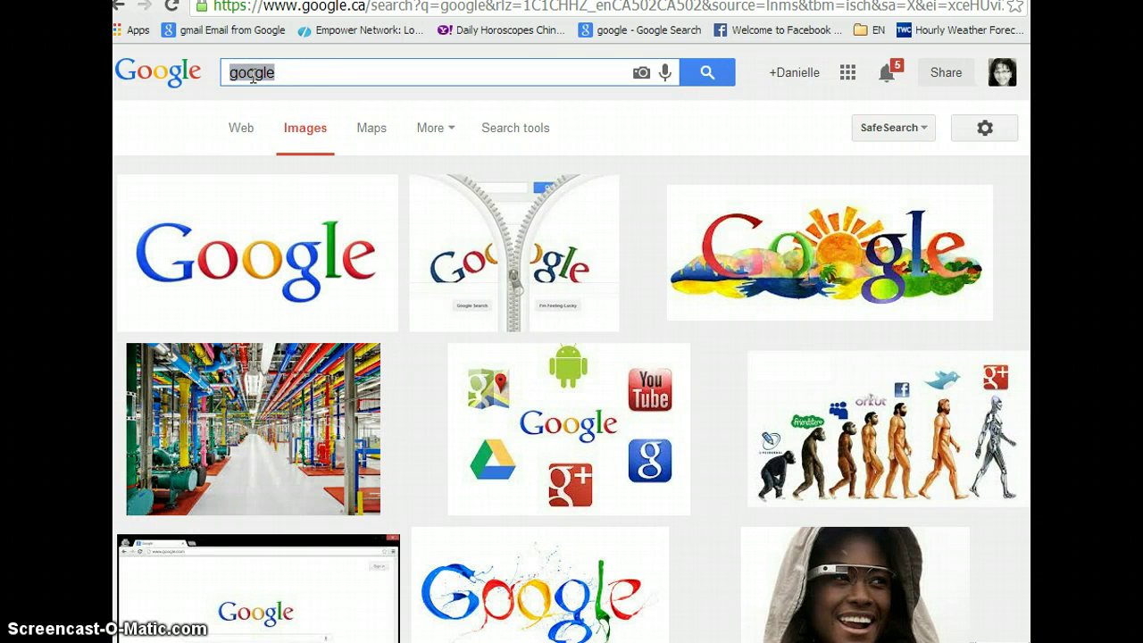
{"action": "type", "text": "day"}
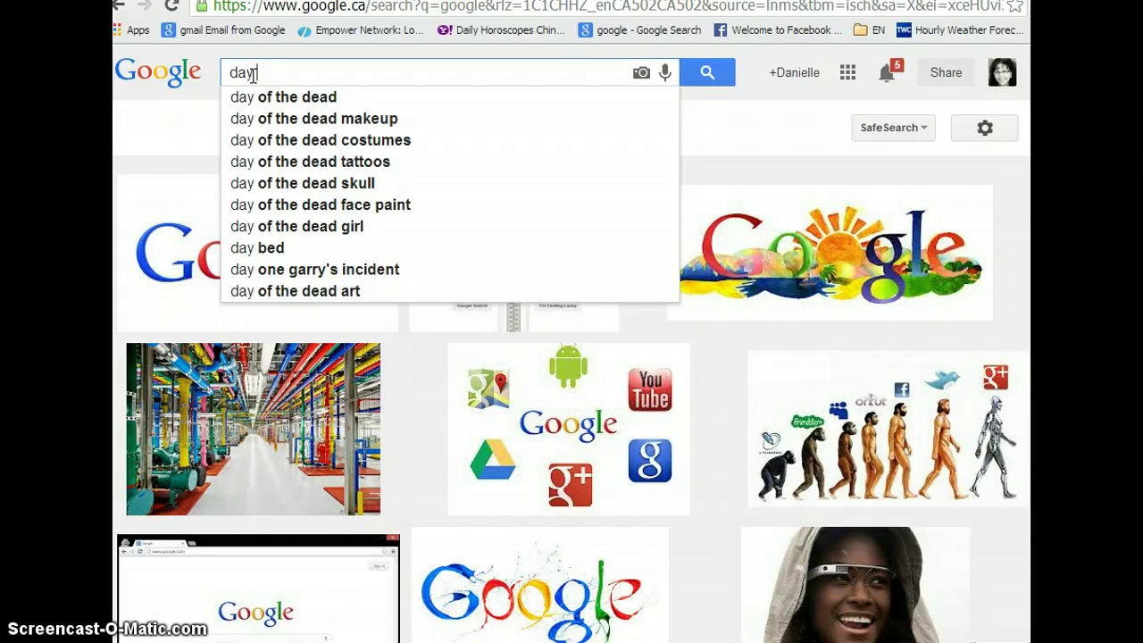
{"action": "type", "text": " 12"}
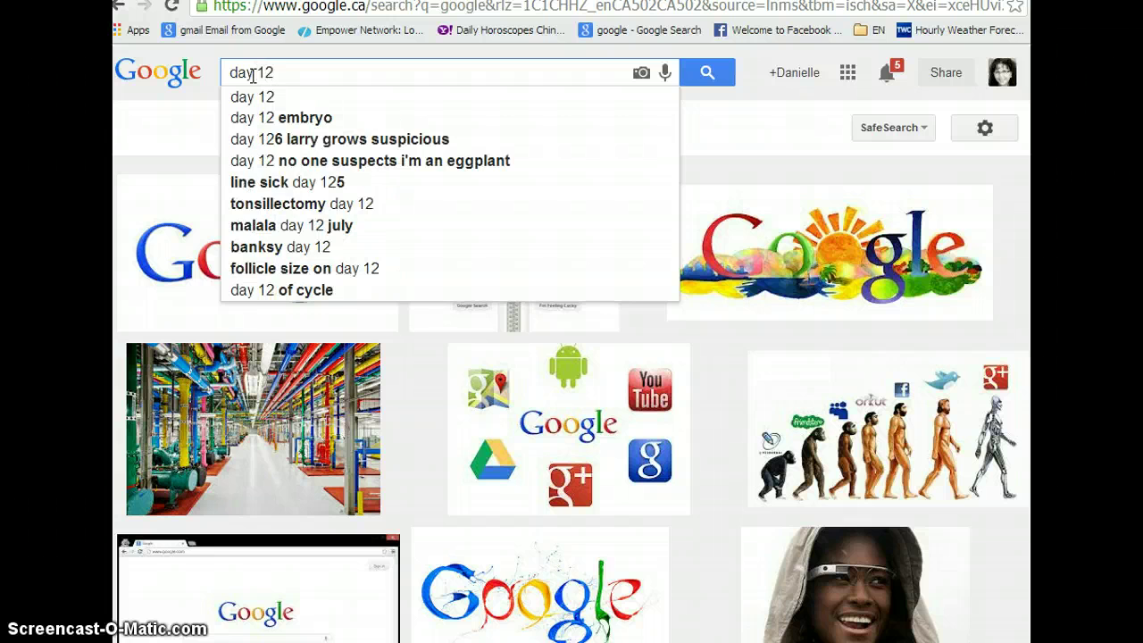
{"action": "key", "text": "Return"}
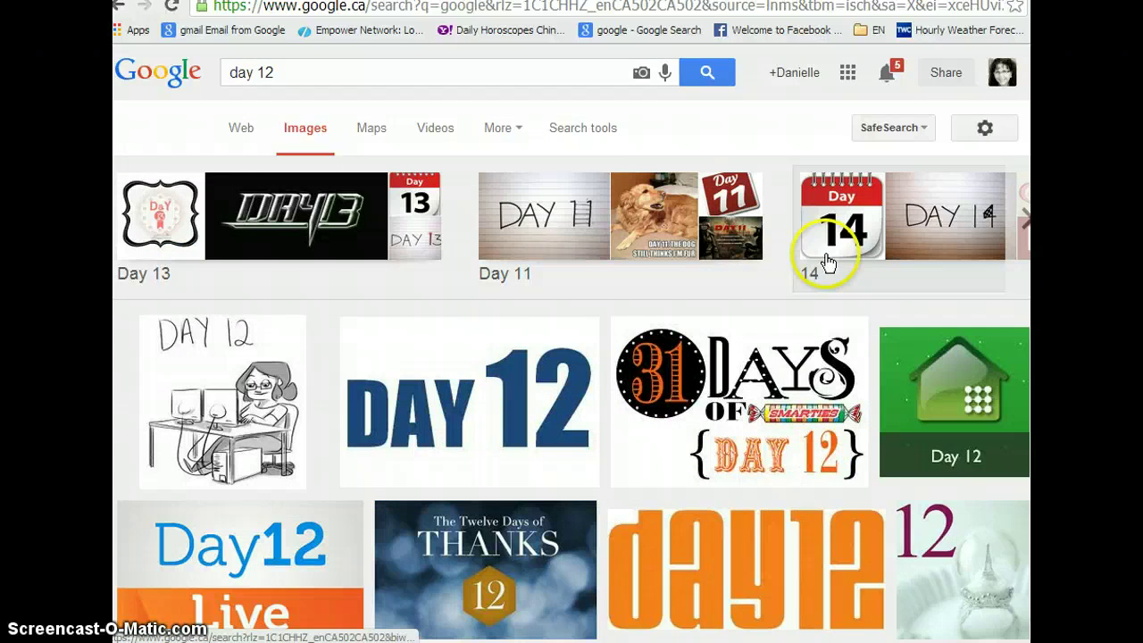
Open the red Day 14 calendar picture on its own page.
{"action": "left_click", "coordinate": [855, 241]}
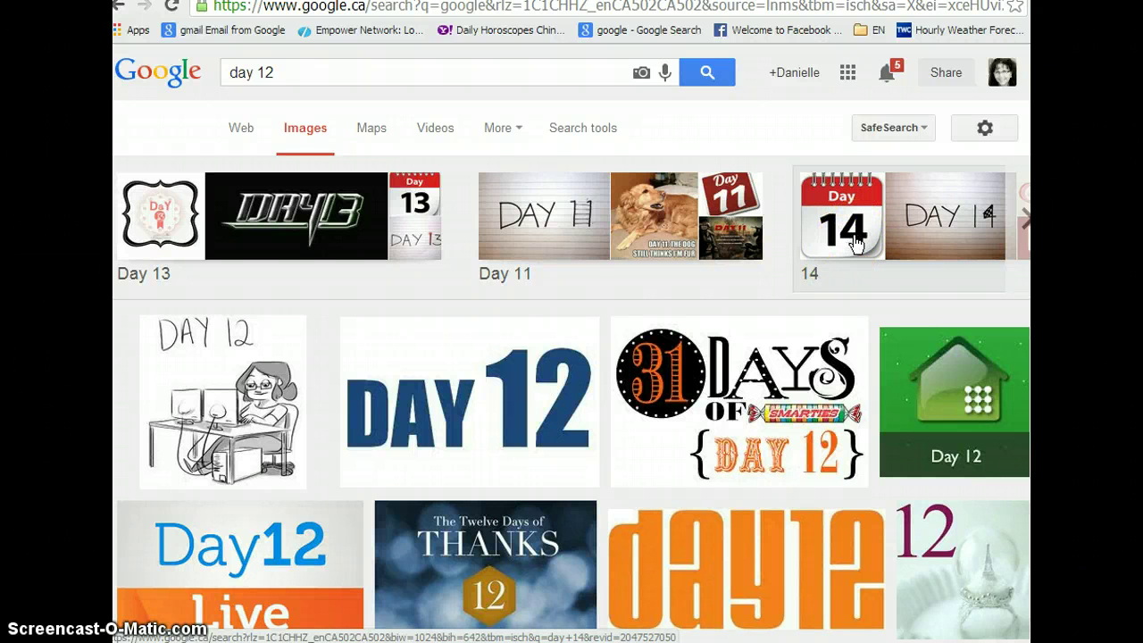
{"action": "left_click", "coordinate": [842, 268]}
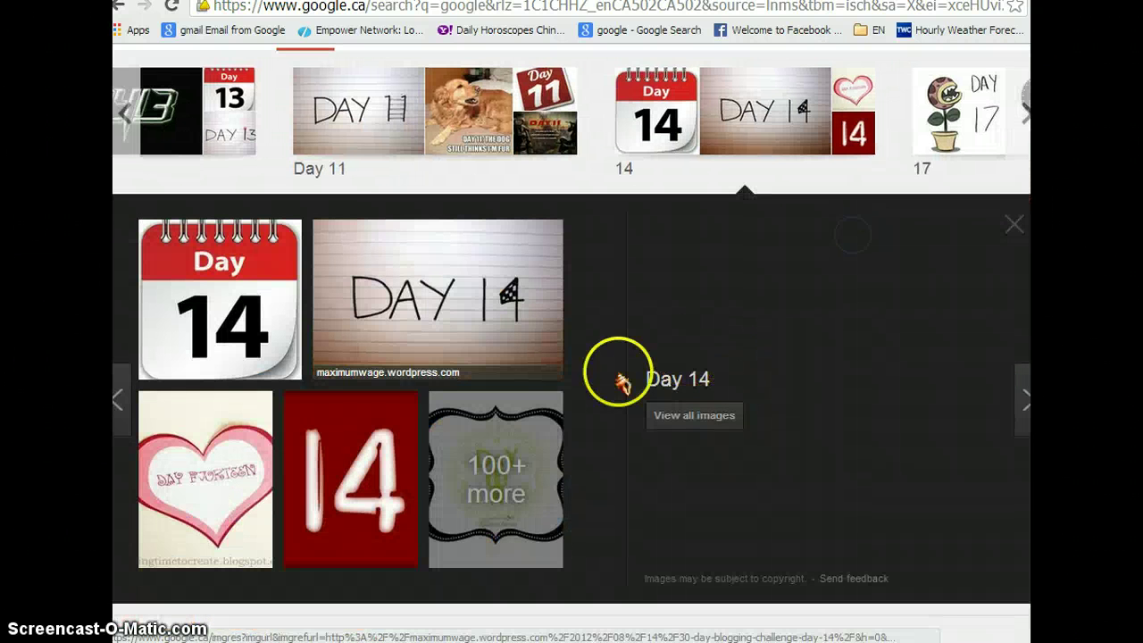
{"action": "left_click", "coordinate": [223, 319]}
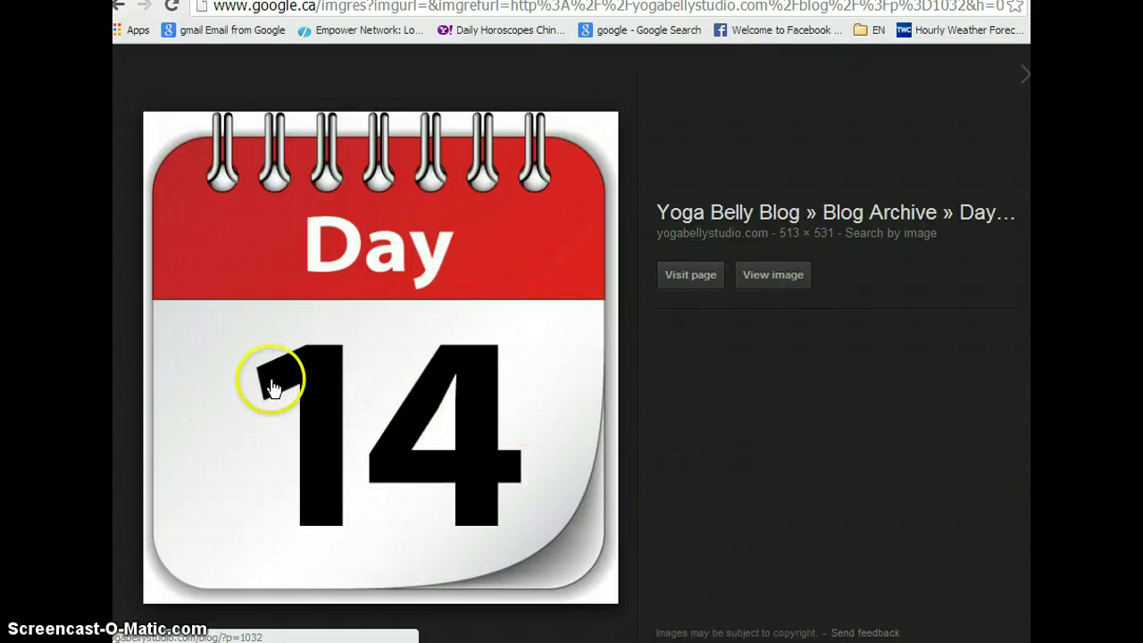
Start saving the calendar image and navigate up to My Pictures.
{"action": "right_click", "coordinate": [322, 230]}
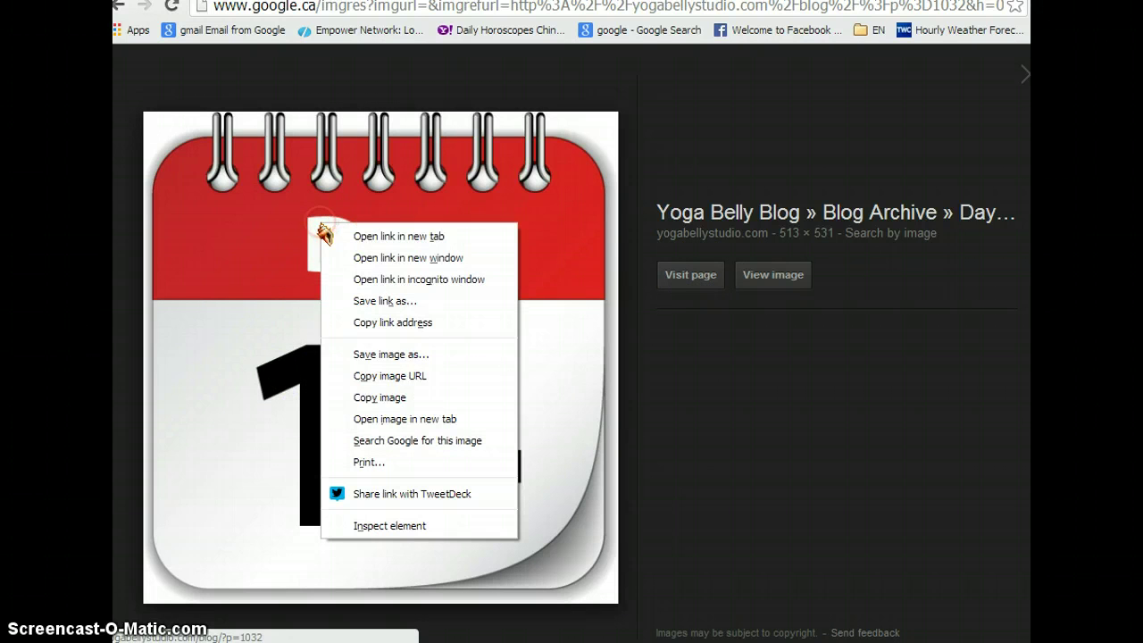
{"action": "left_click", "coordinate": [395, 356]}
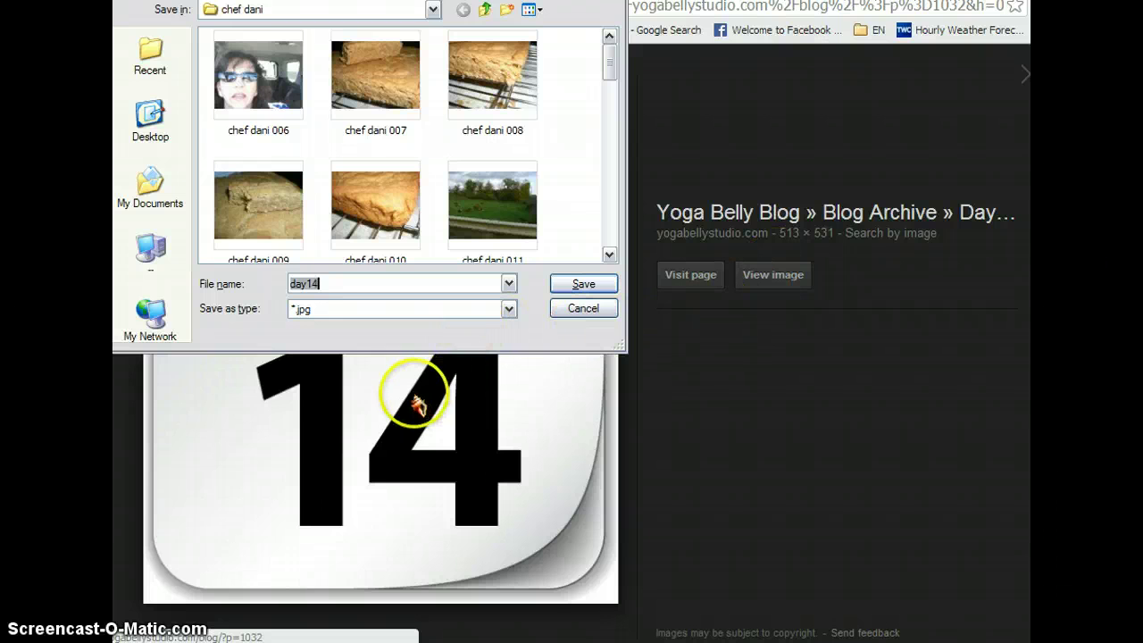
{"action": "left_click", "coordinate": [331, 284]}
{"action": "left_click", "coordinate": [487, 11]}
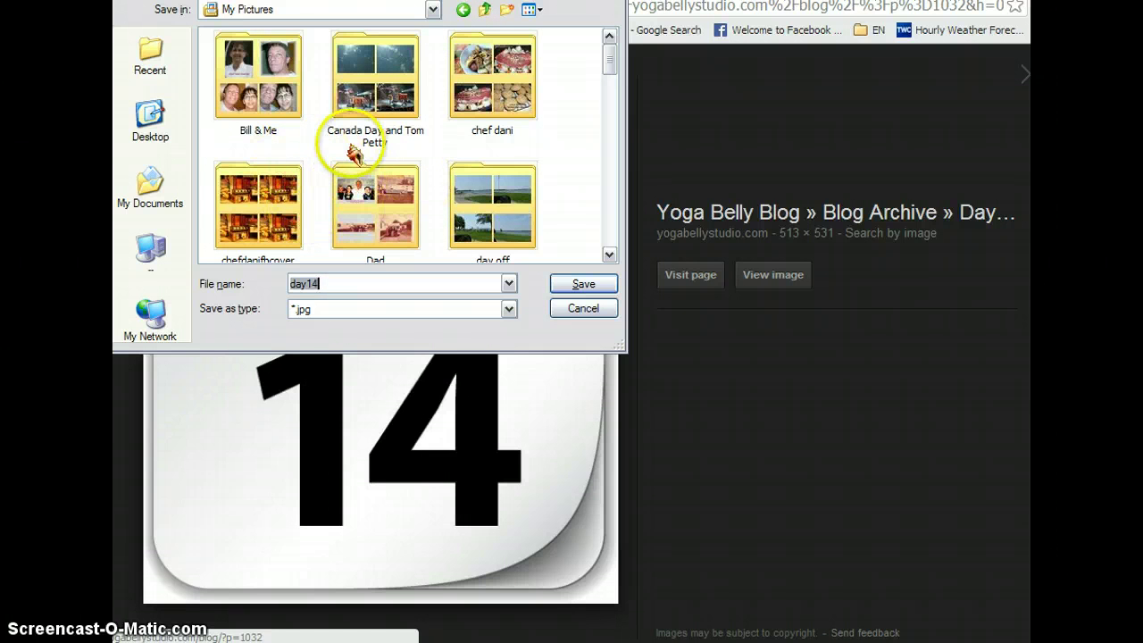
{"action": "left_click", "coordinate": [555, 169]}
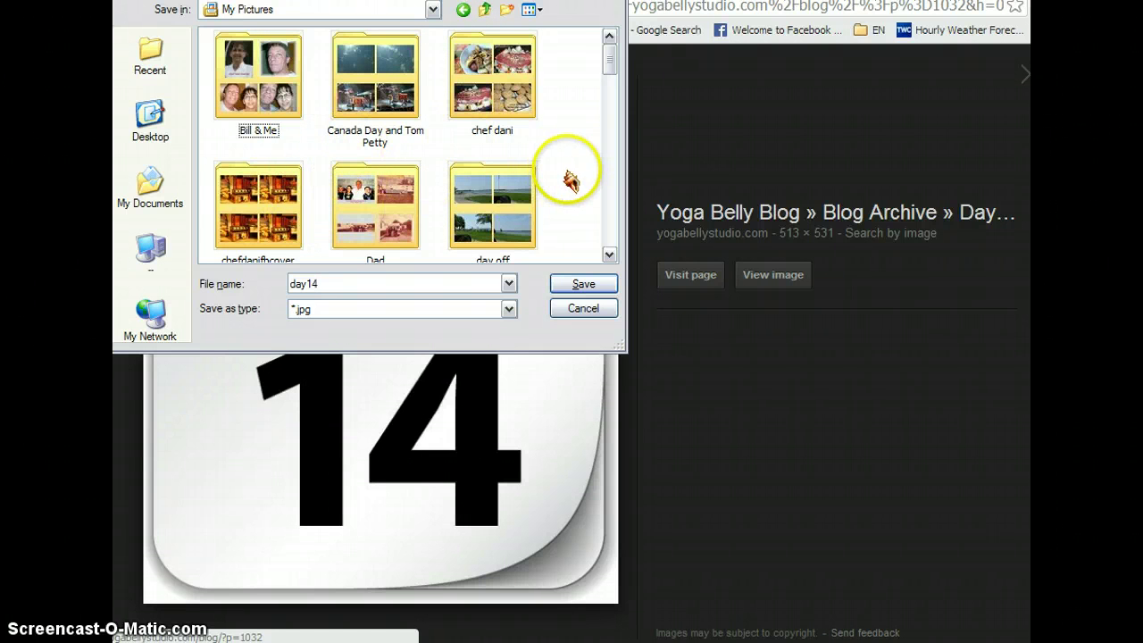
Create a 'demo' folder there and save the image into it as day14.jpg.
{"action": "left_click", "coordinate": [507, 10]}
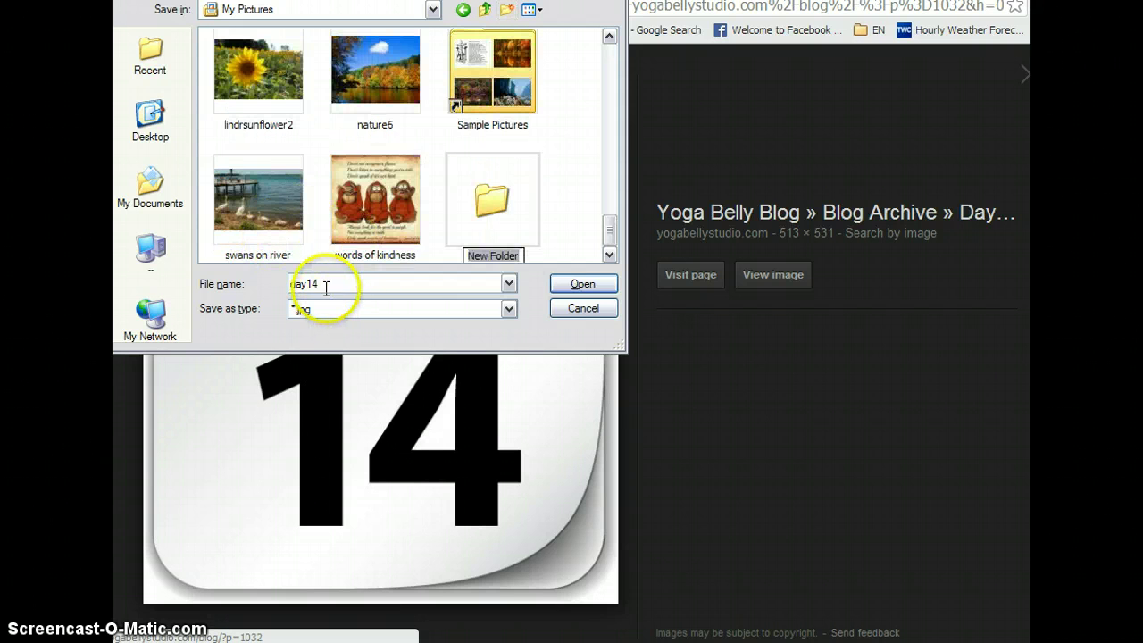
{"action": "type", "text": "demo"}
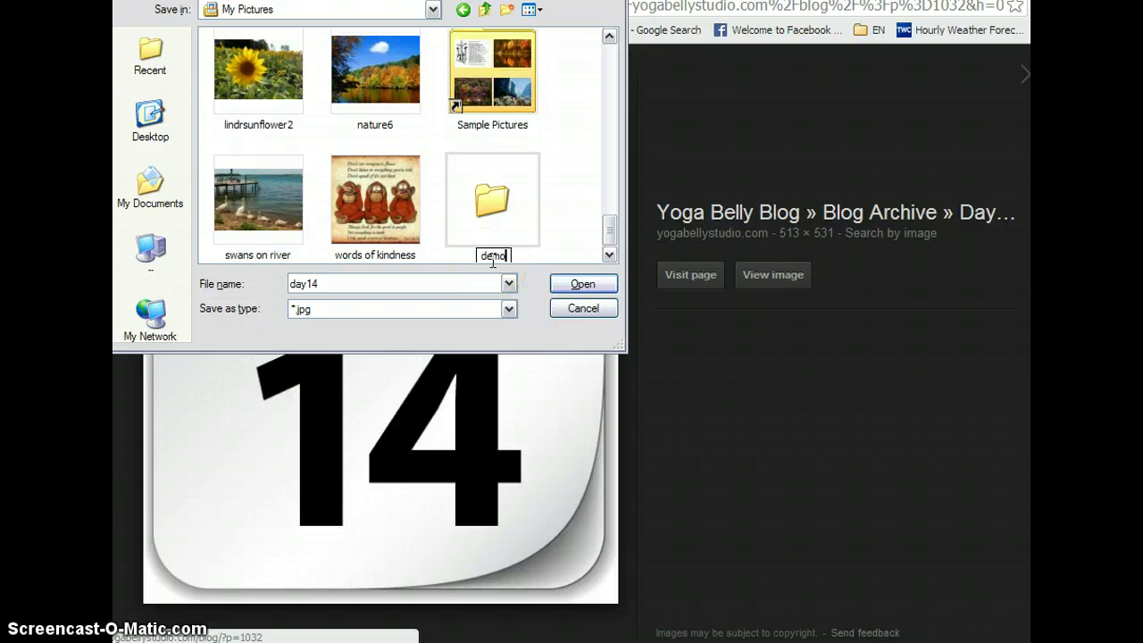
{"action": "left_click", "coordinate": [498, 246]}
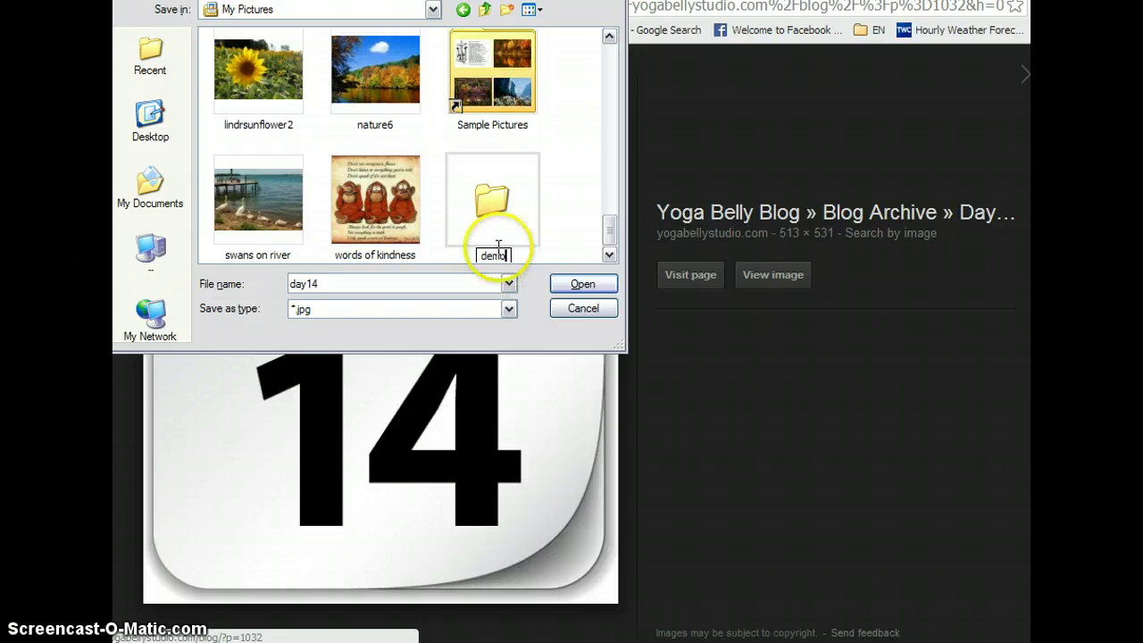
{"action": "key", "text": "Return"}
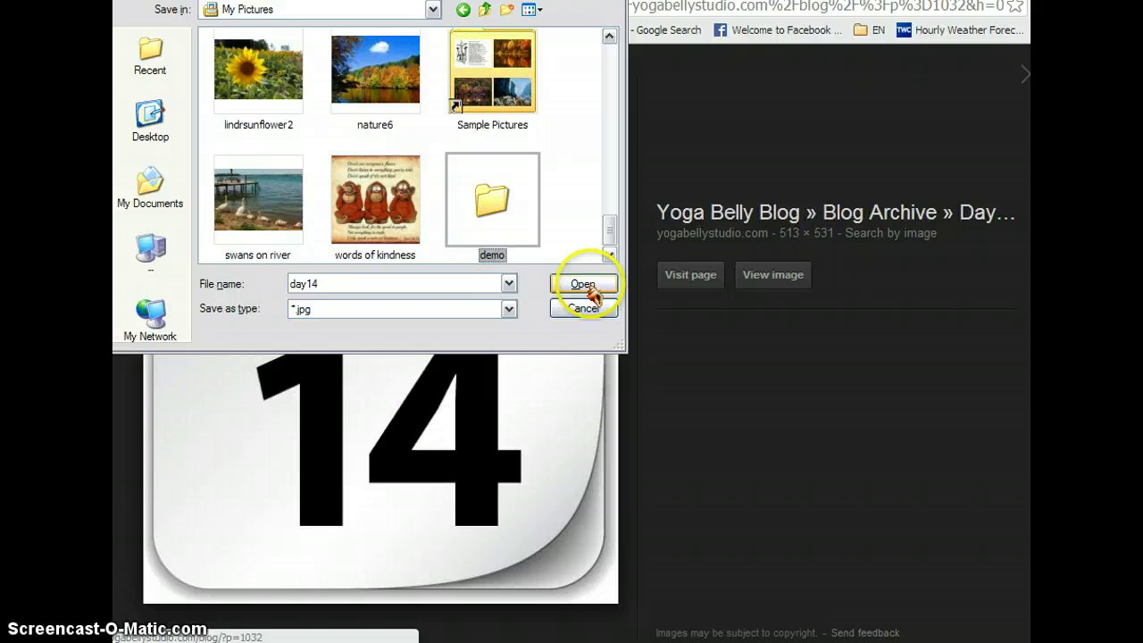
{"action": "left_click", "coordinate": [585, 285]}
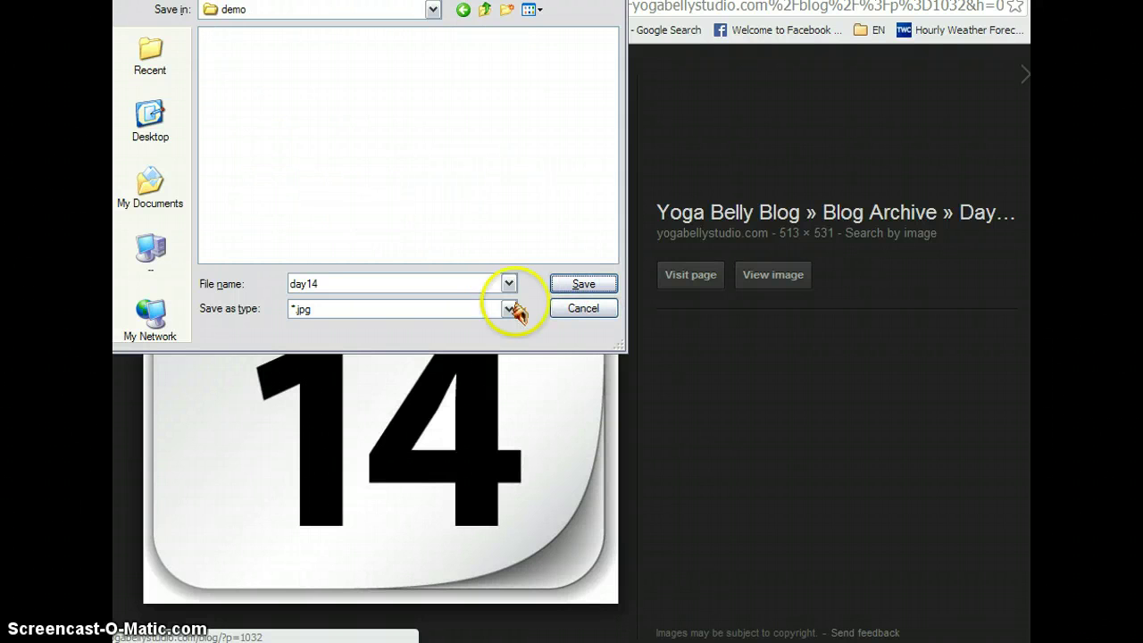
{"action": "left_click", "coordinate": [579, 284]}
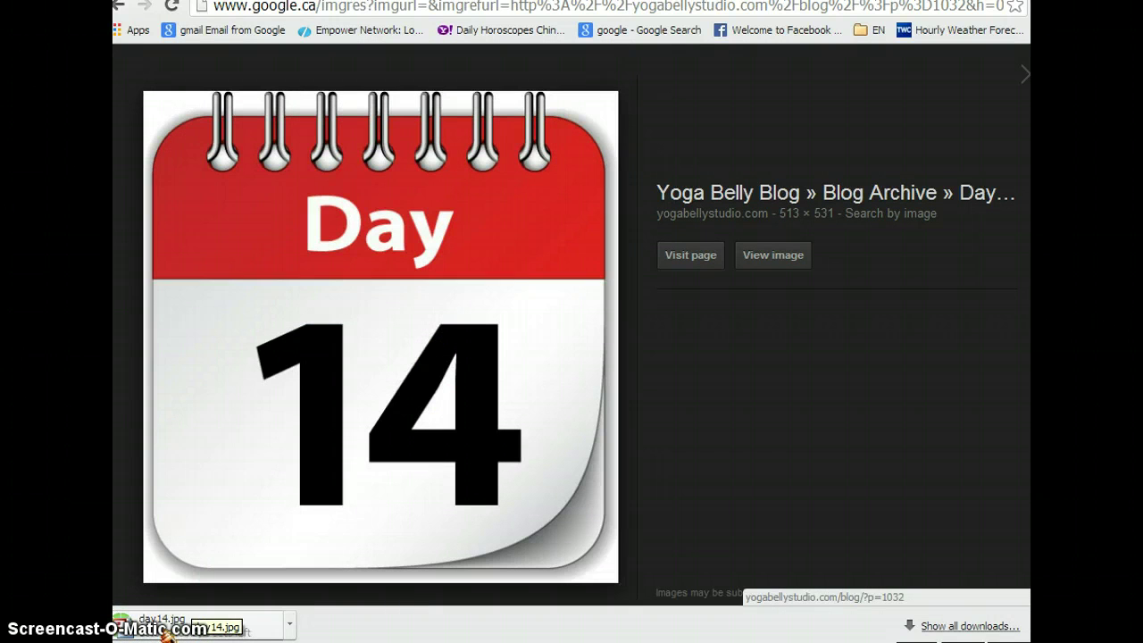
Open day14.jpg from Chrome's download bar in the image editor.
{"action": "left_click", "coordinate": [167, 631]}
{"action": "left_click", "coordinate": [167, 631]}
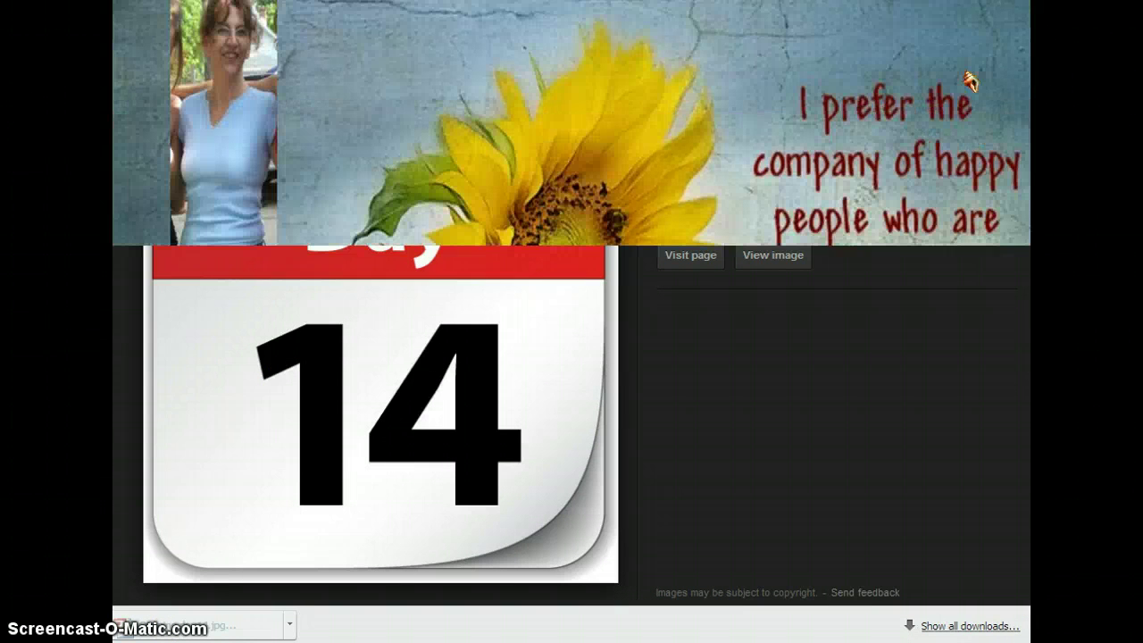
{"action": "left_click", "coordinate": [512, 529]}
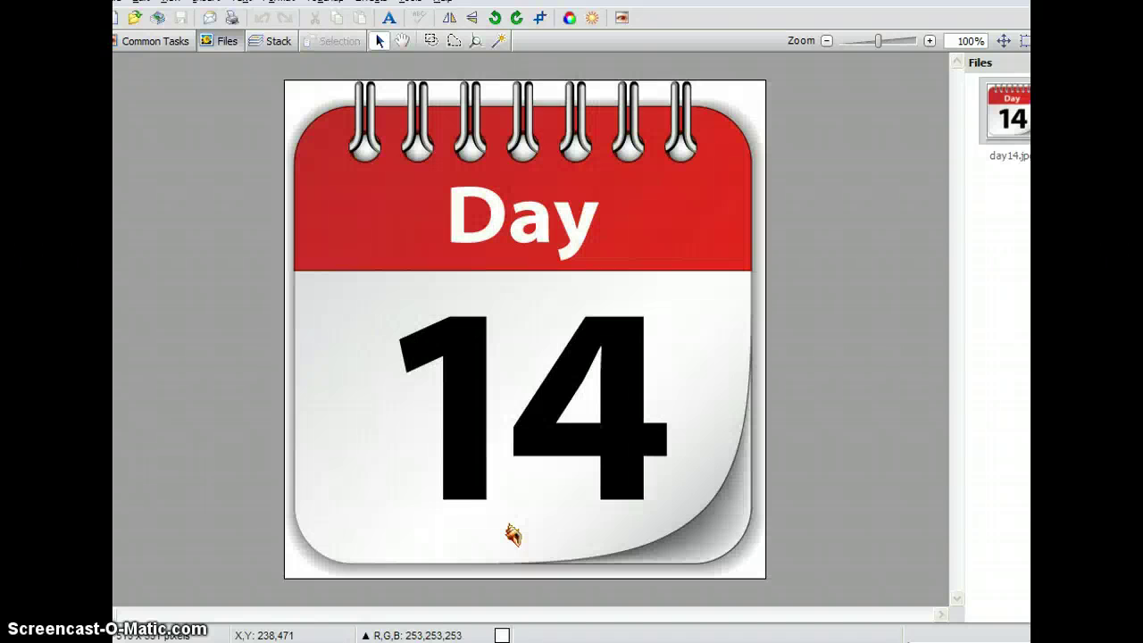
Select and deselect the calendar image, then bring up the Text menu.
{"action": "left_click", "coordinate": [502, 551]}
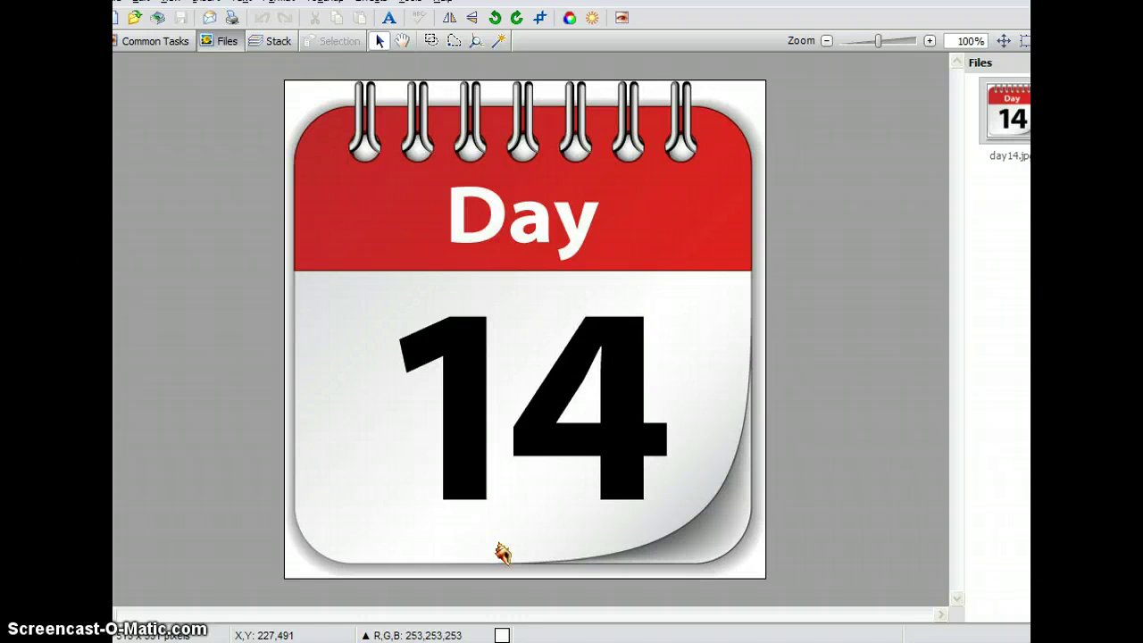
{"action": "left_click_drag", "start_coordinate": [503, 551], "coordinate": [444, 525]}
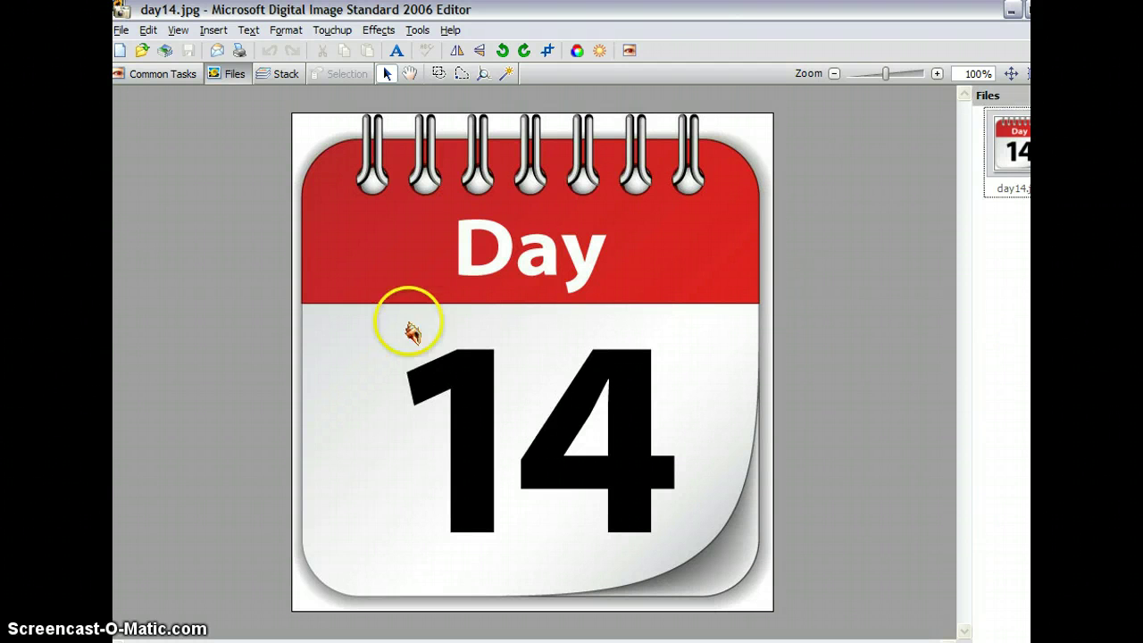
{"action": "left_click", "coordinate": [554, 250]}
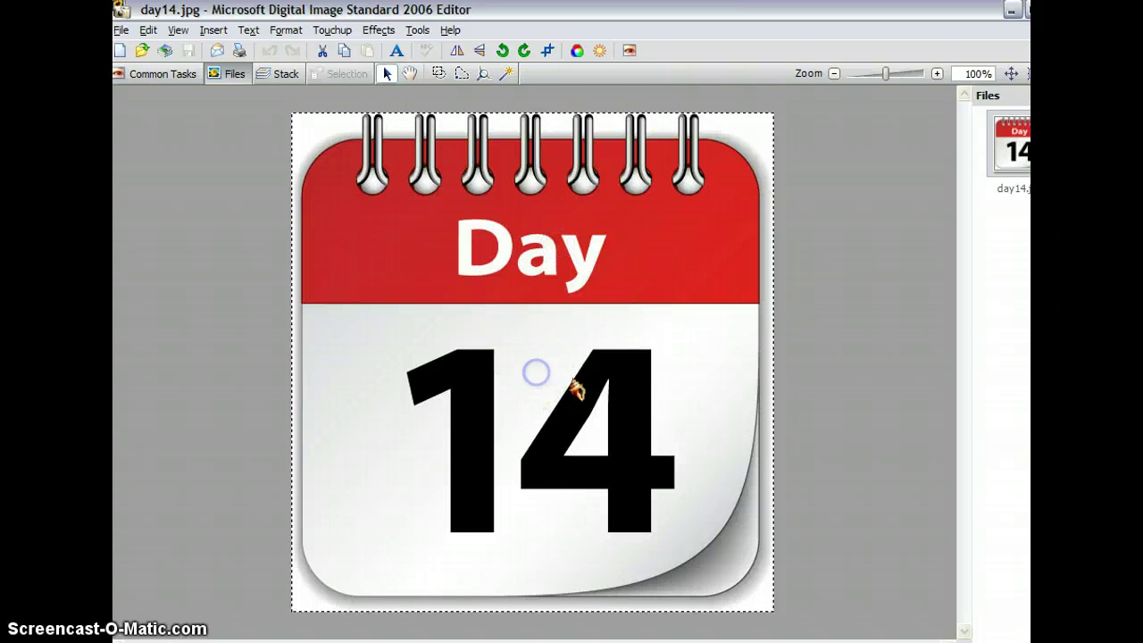
{"action": "left_click", "coordinate": [824, 393]}
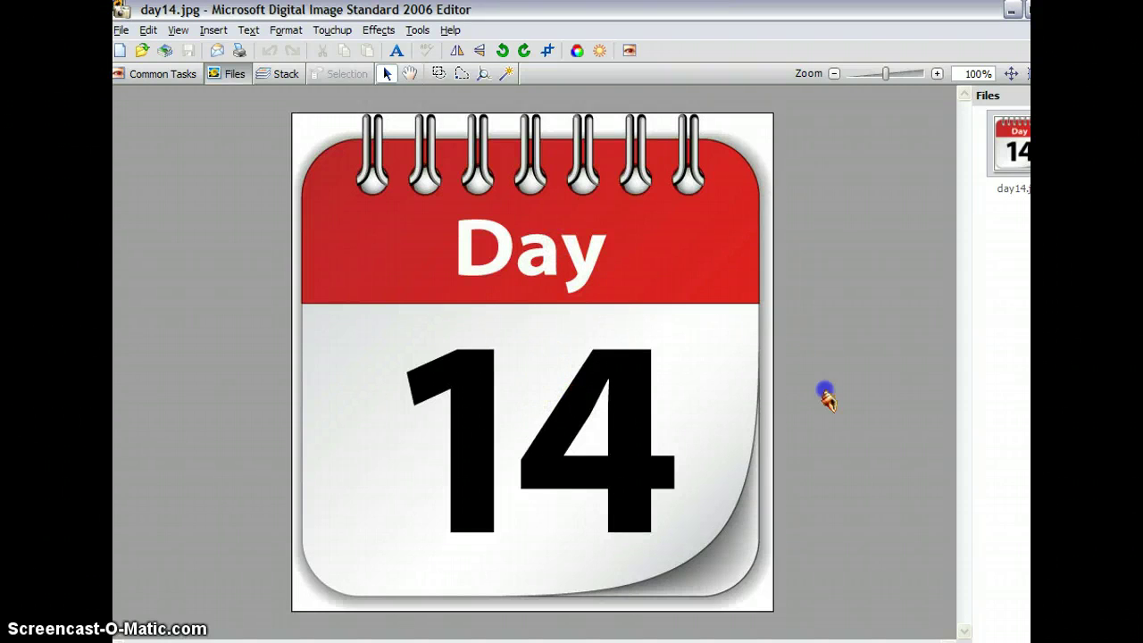
{"action": "left_click", "coordinate": [248, 29]}
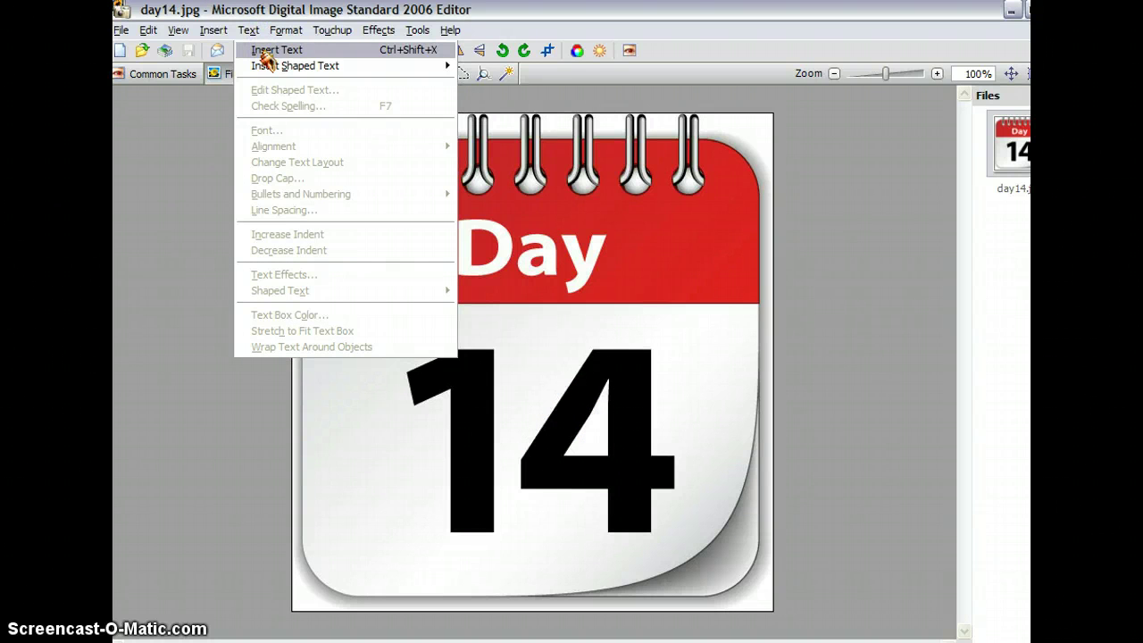
Add a text box above the printed 14 and type '12' in it.
{"action": "left_click", "coordinate": [272, 50]}
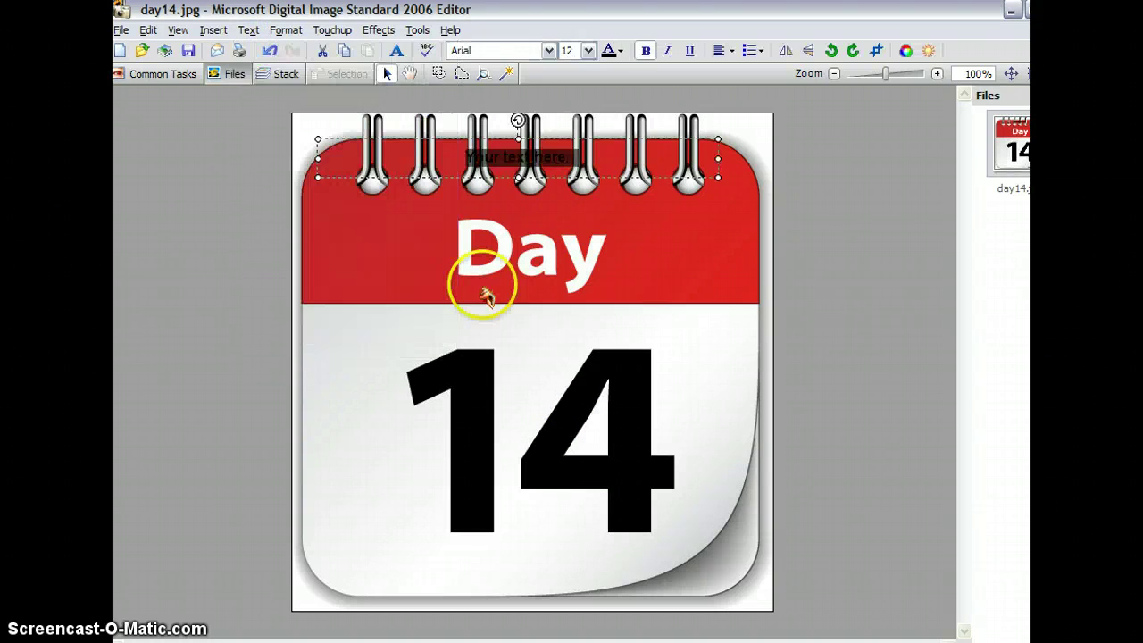
{"action": "left_click", "coordinate": [533, 143]}
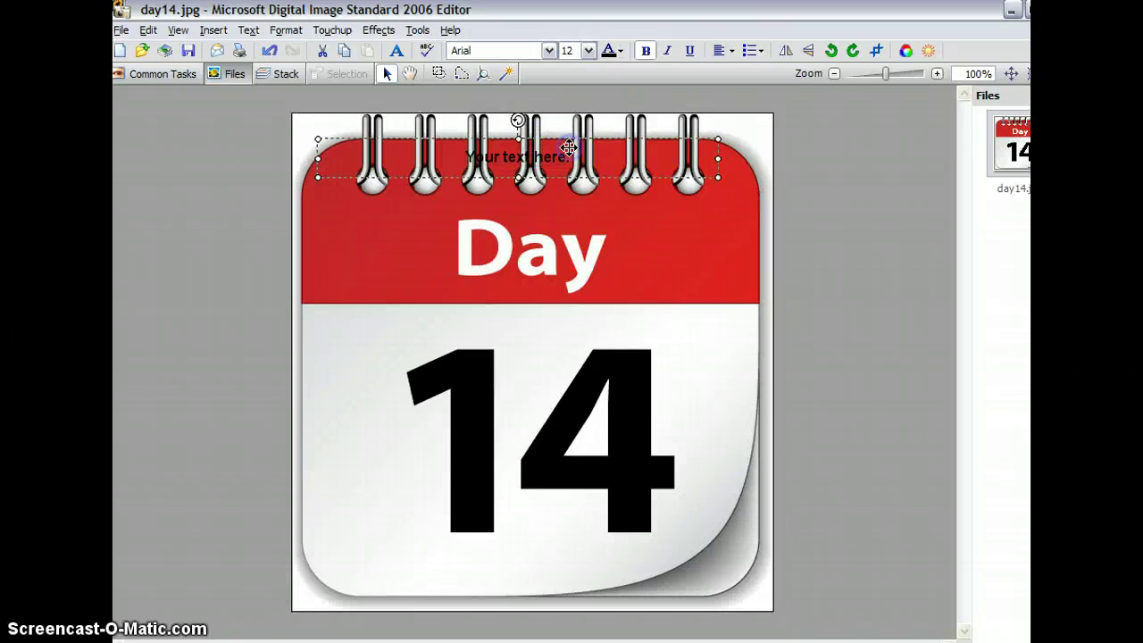
{"action": "mouse_move", "coordinate": [569, 143]}
{"action": "left_mouse_down"}
{"action": "mouse_move", "coordinate": [575, 332]}
{"action": "mouse_move", "coordinate": [413, 346]}
{"action": "left_mouse_up"}
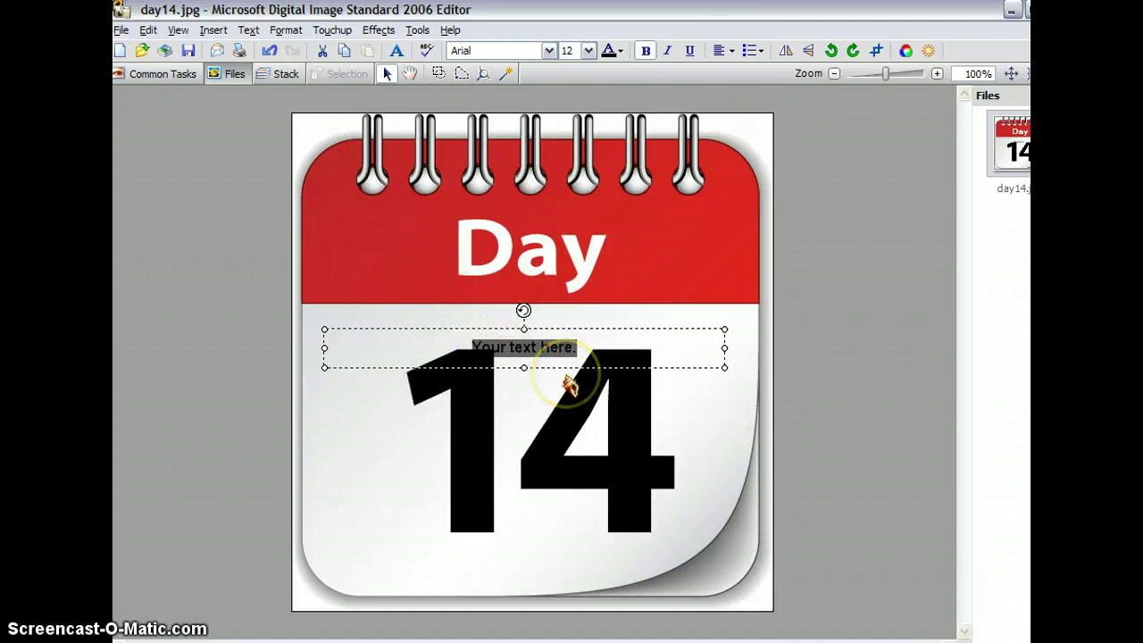
{"action": "type", "text": "12"}
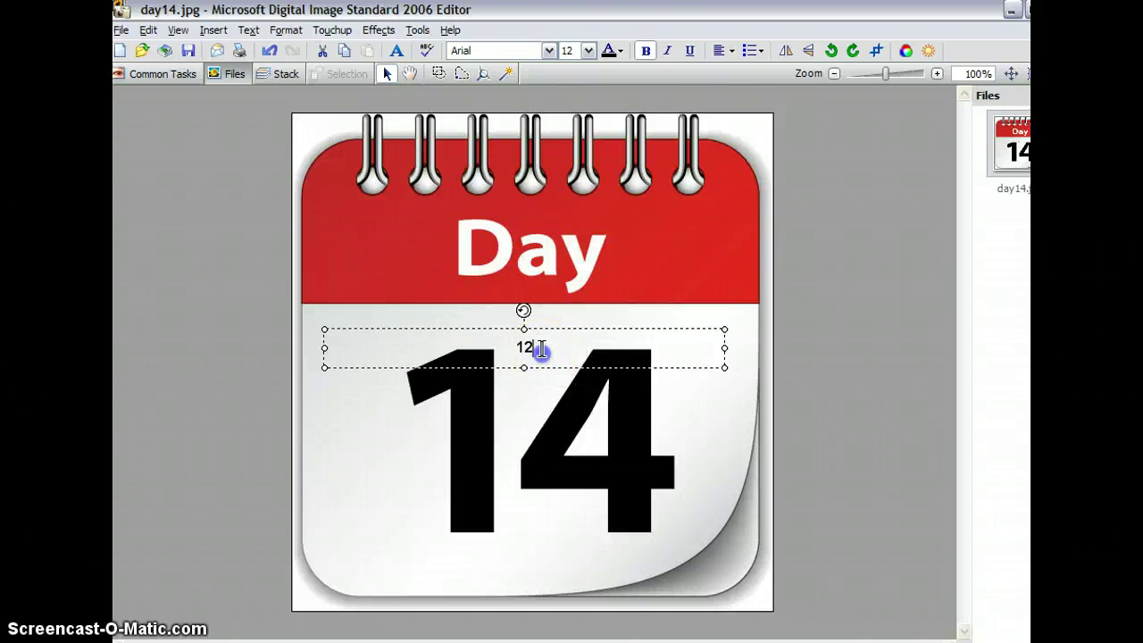
Raise the 12's font size through 48, 72 and 108 to 120.
{"action": "left_click_drag", "start_coordinate": [541, 348], "coordinate": [487, 355]}
{"action": "left_click", "coordinate": [588, 50]}
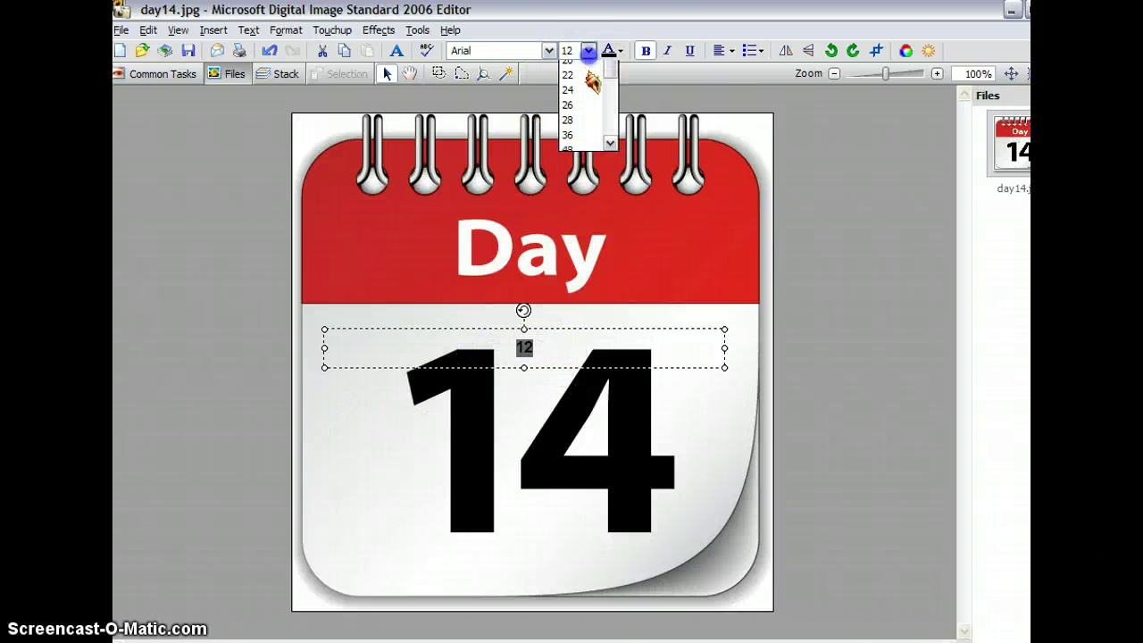
{"action": "scroll", "coordinate": [576, 206], "scroll_direction": "down", "scroll_amount": 2}
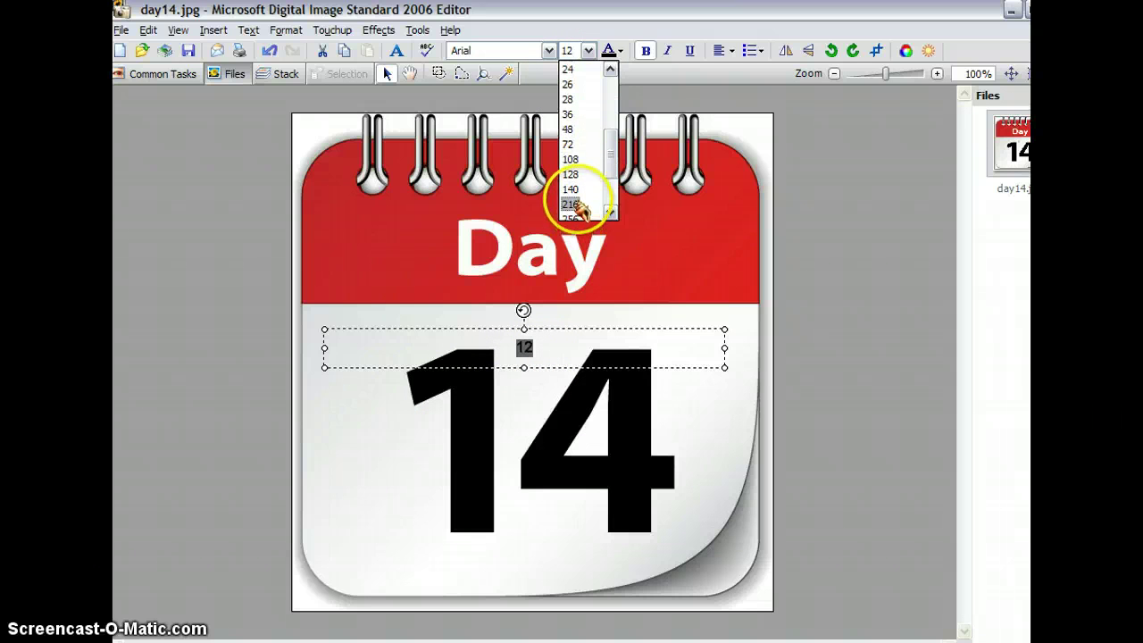
{"action": "left_click", "coordinate": [571, 132]}
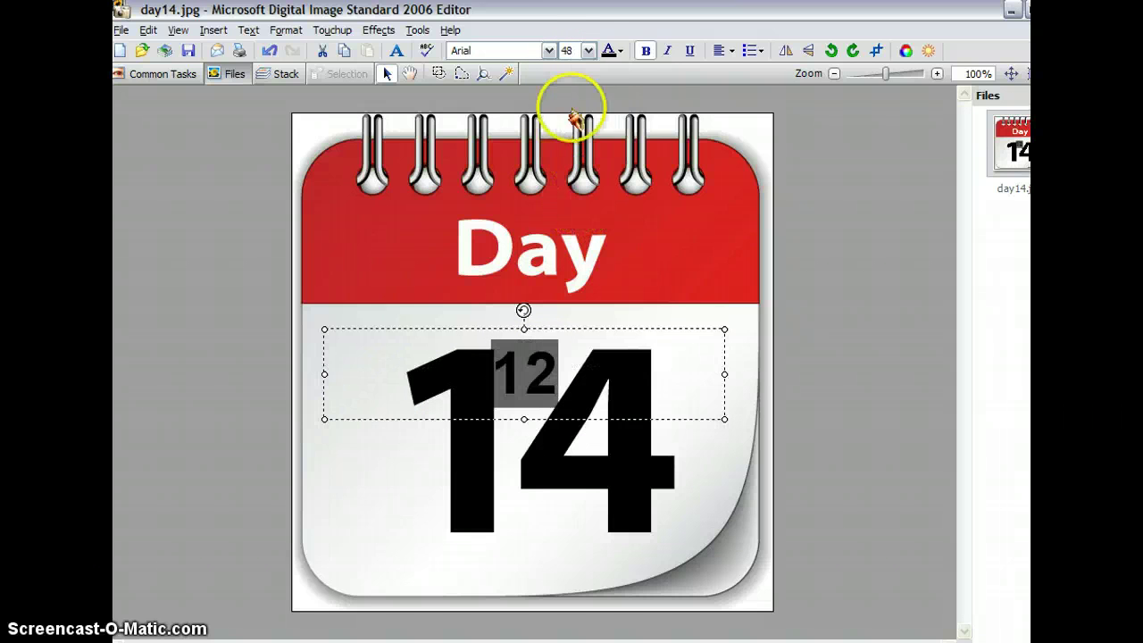
{"action": "left_click", "coordinate": [588, 51]}
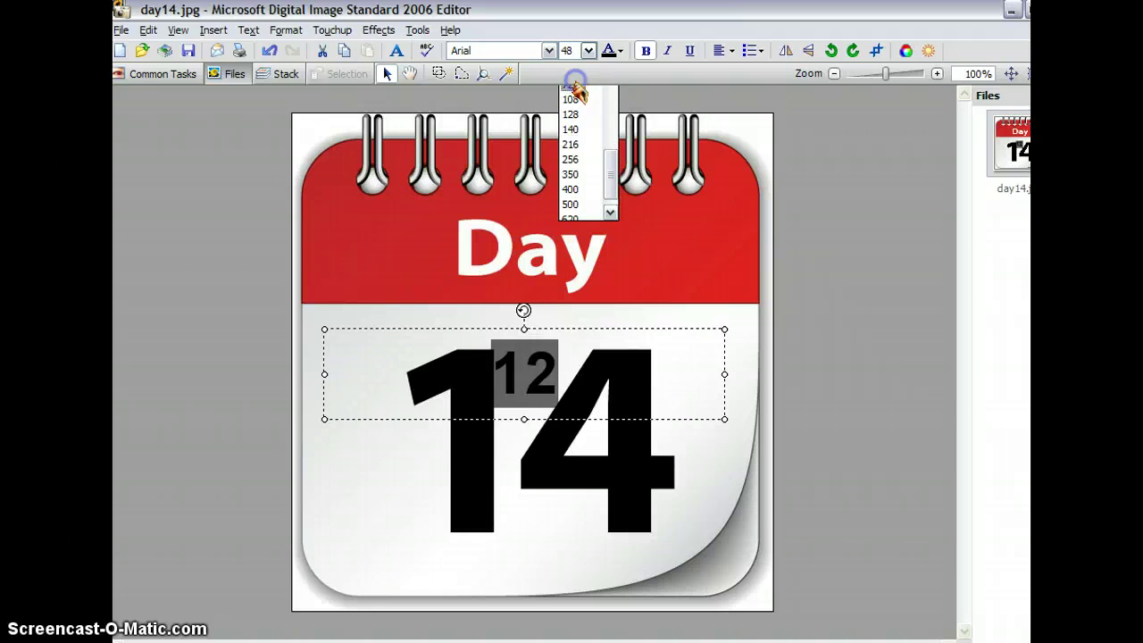
{"action": "left_click", "coordinate": [572, 87]}
{"action": "left_click", "coordinate": [587, 50]}
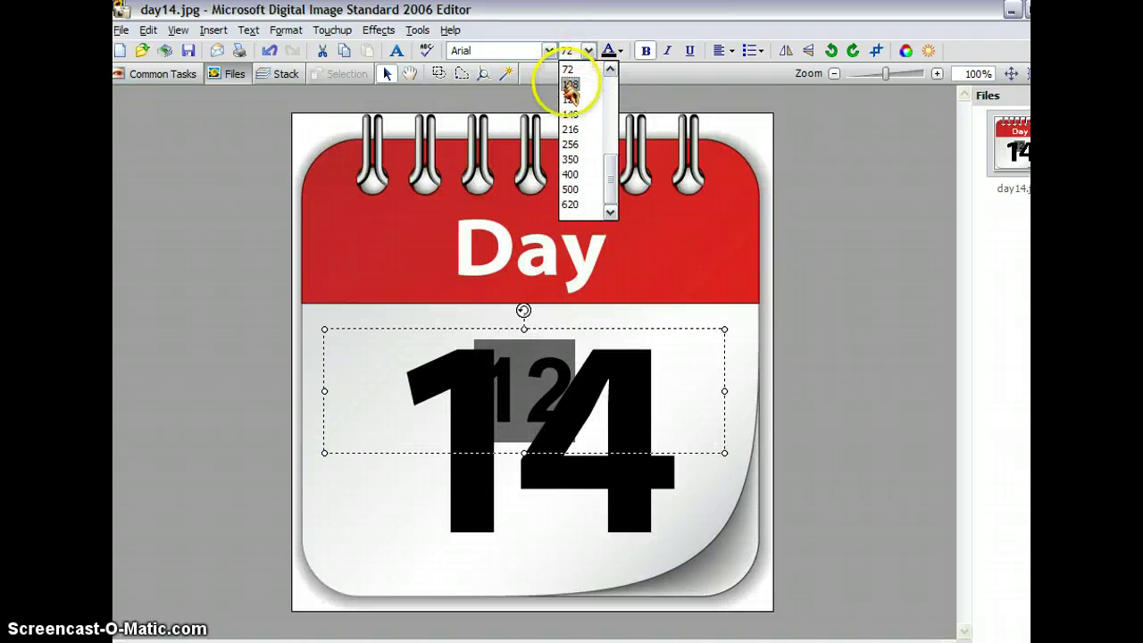
{"action": "left_click", "coordinate": [569, 85]}
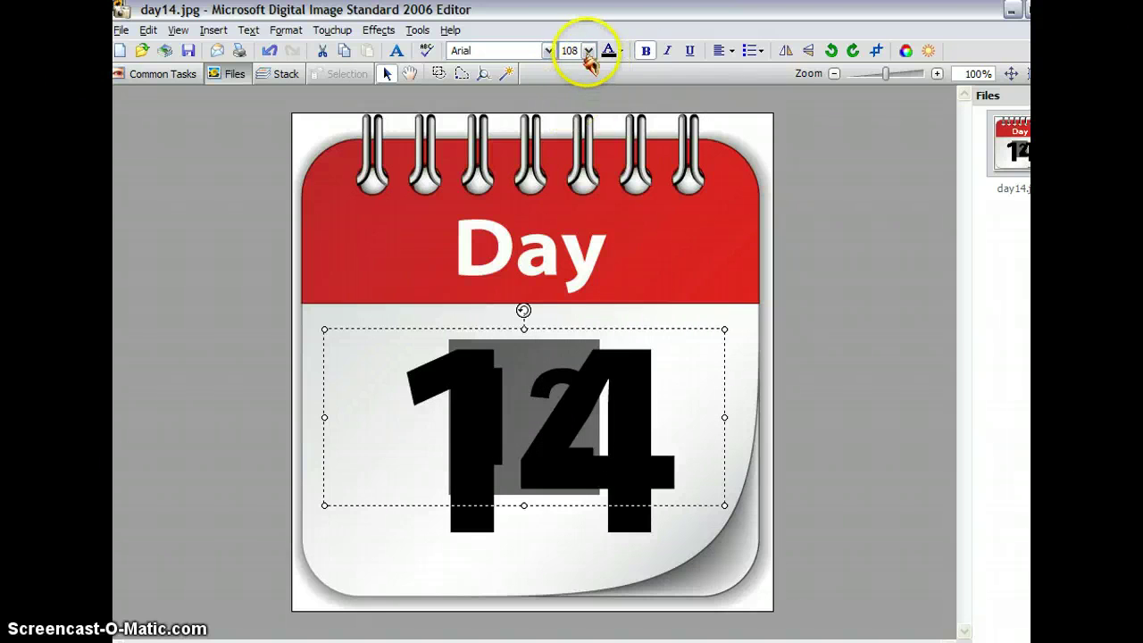
{"action": "left_click", "coordinate": [588, 51]}
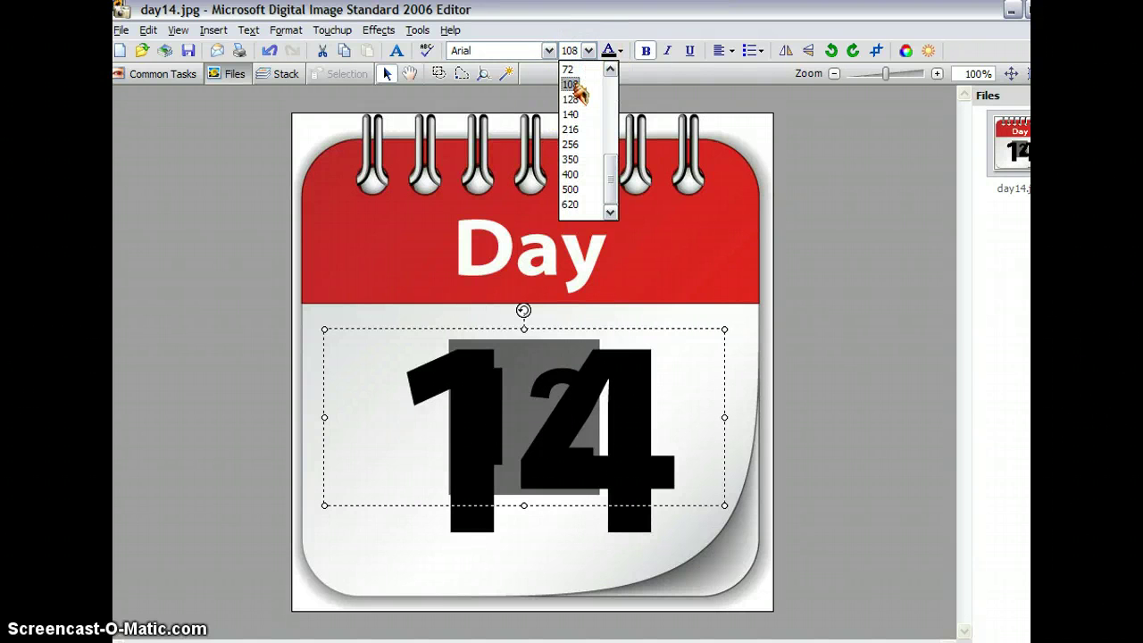
{"action": "left_click", "coordinate": [573, 37]}
{"action": "left_click", "coordinate": [627, 114]}
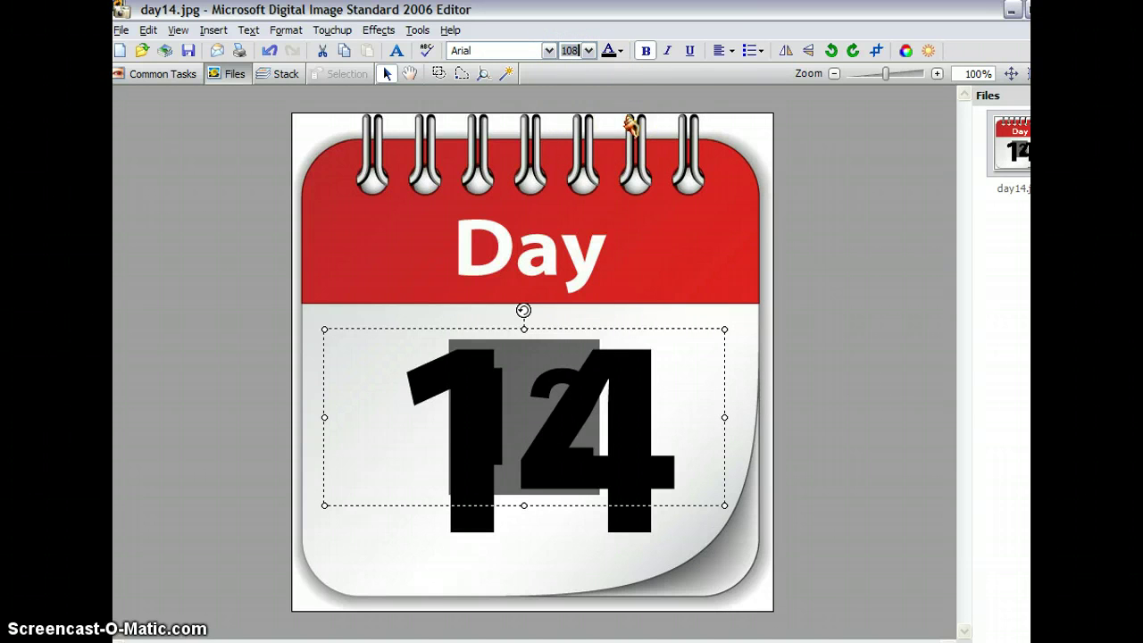
{"action": "type", "text": "1"}
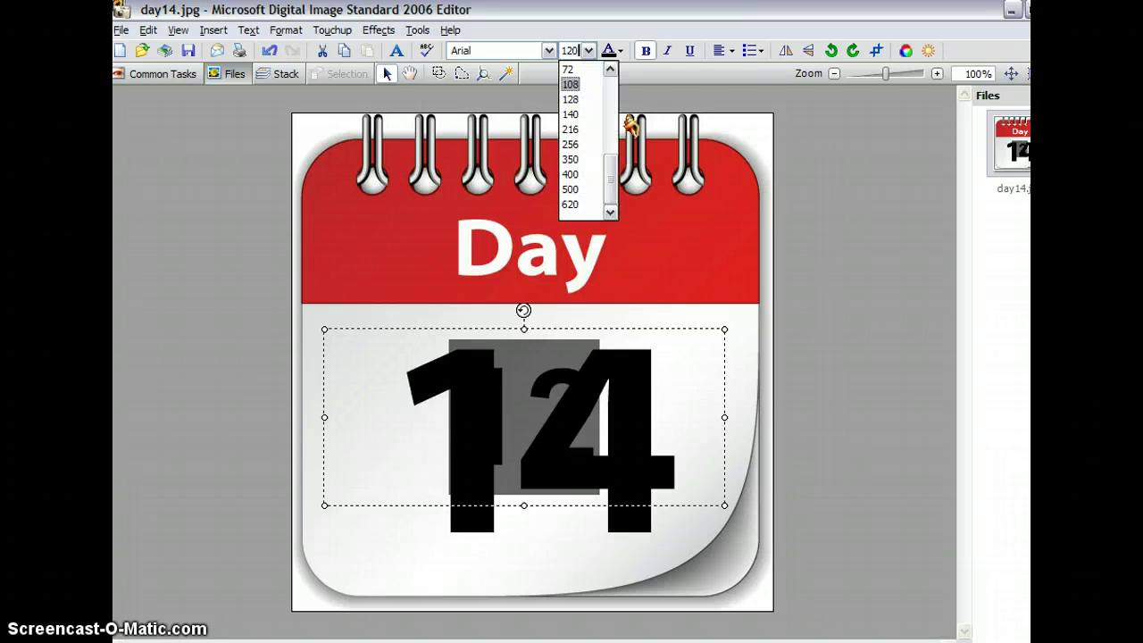
{"action": "key", "text": "Return"}
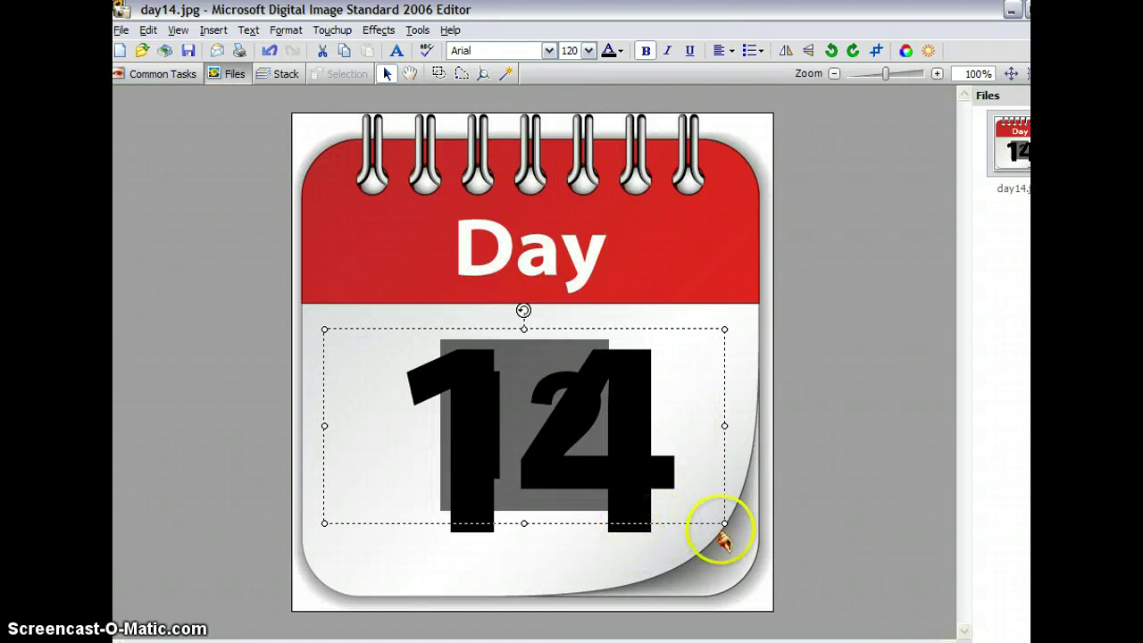
Stretch the 12's text box down over the 14 and up at the top.
{"action": "mouse_move", "coordinate": [724, 525]}
{"action": "left_mouse_down"}
{"action": "mouse_move", "coordinate": [723, 590]}
{"action": "mouse_move", "coordinate": [697, 541]}
{"action": "left_mouse_up"}
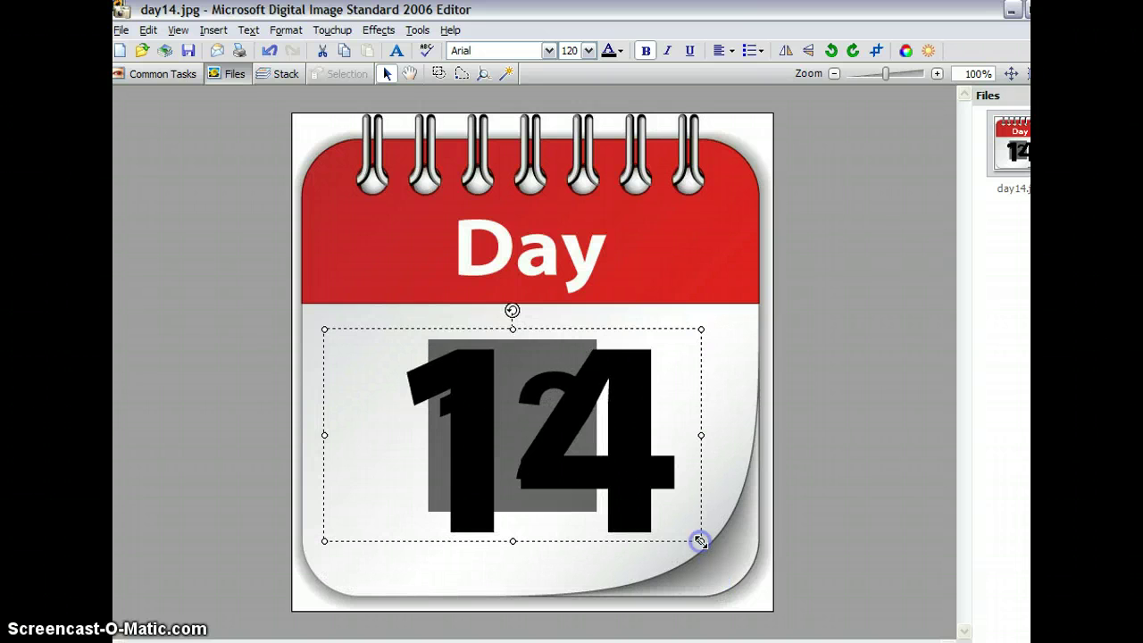
{"action": "left_click", "coordinate": [513, 328]}
{"action": "left_click_drag", "start_coordinate": [512, 329], "coordinate": [513, 310]}
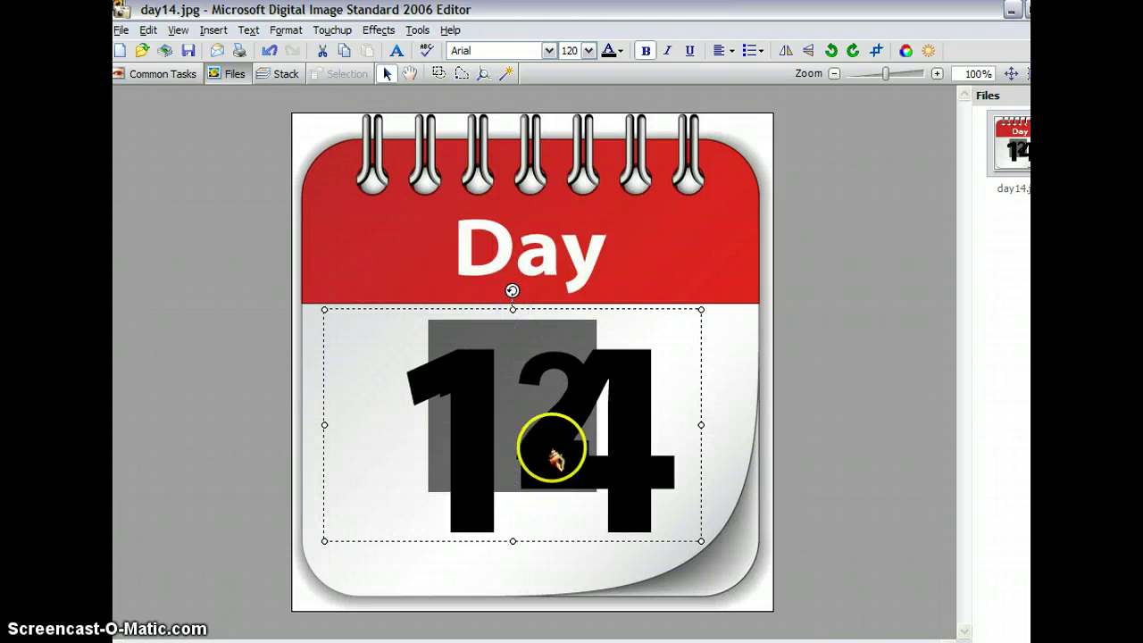
{"action": "left_click", "coordinate": [570, 47]}
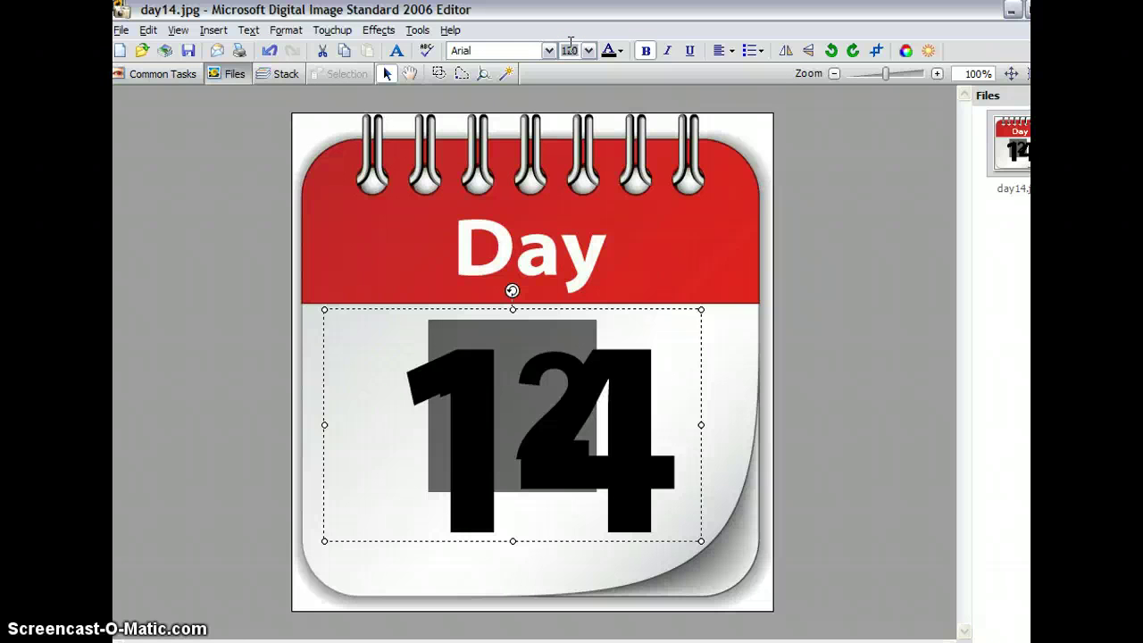
Set the 12 to font size 150 and shift its box left over the 14.
{"action": "type", "text": "1"}
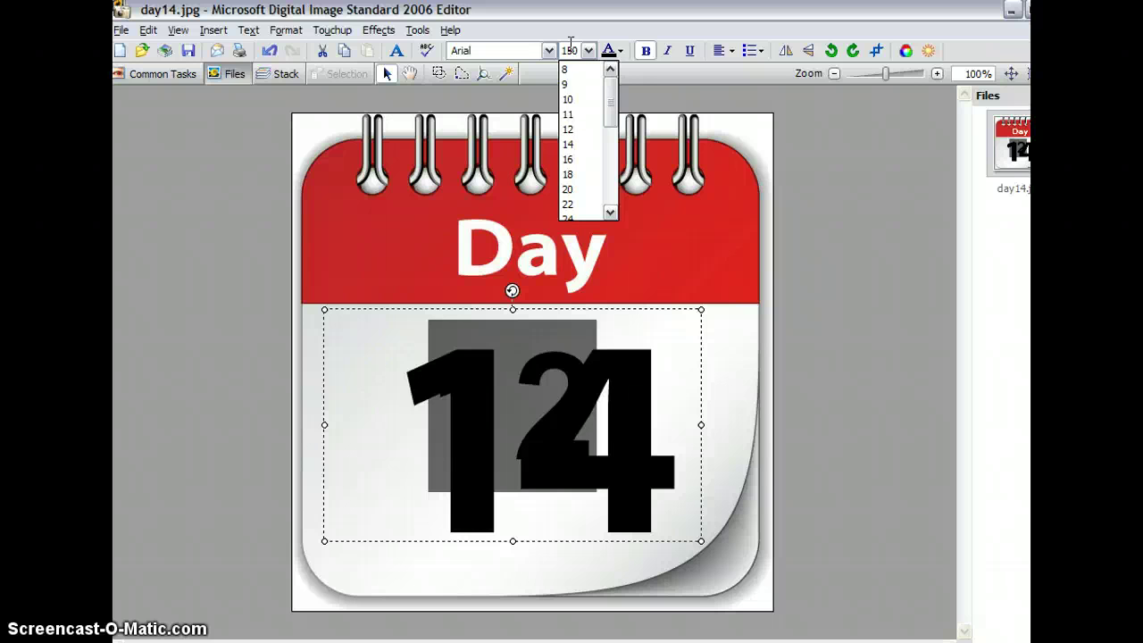
{"action": "key", "text": "Return"}
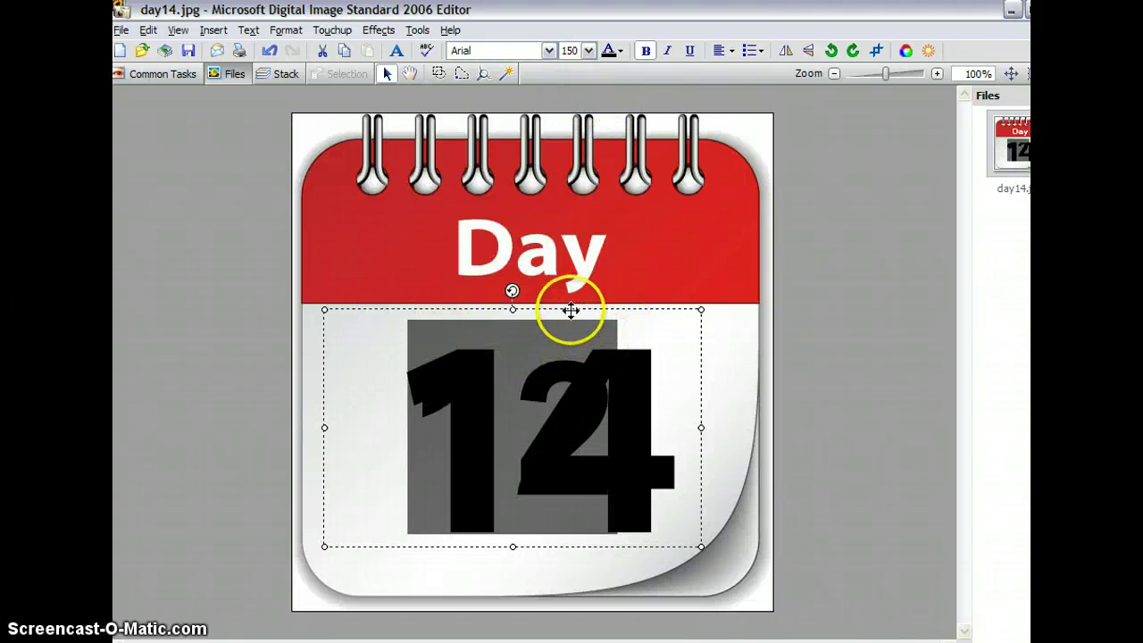
{"action": "mouse_move", "coordinate": [572, 314]}
{"action": "left_mouse_down"}
{"action": "mouse_move", "coordinate": [358, 305]}
{"action": "mouse_move", "coordinate": [593, 314]}
{"action": "left_mouse_up"}
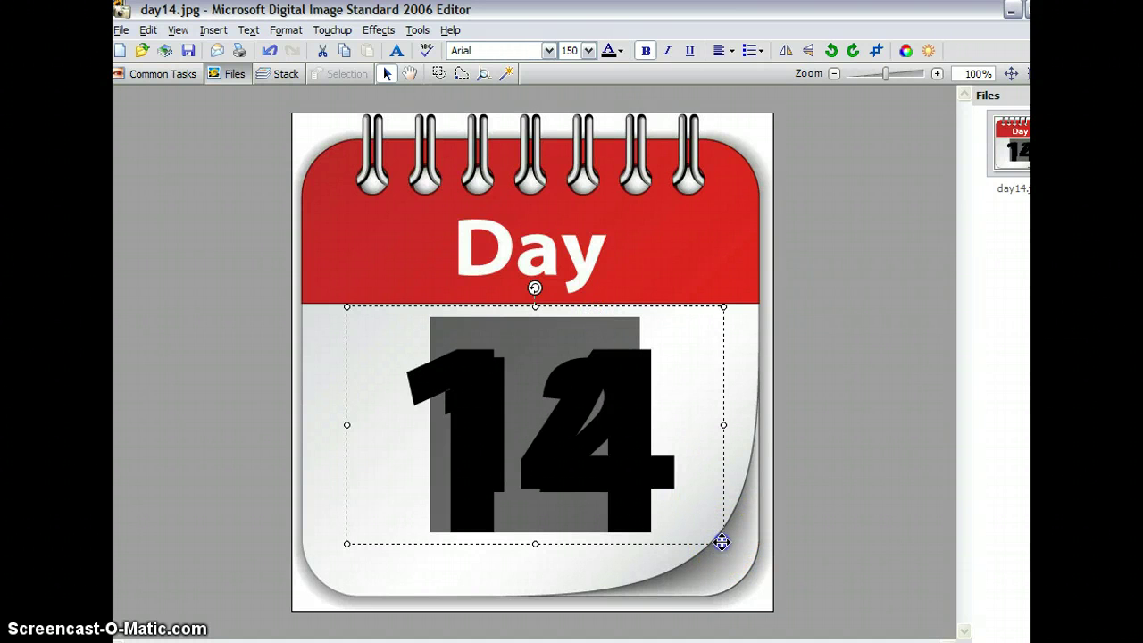
{"action": "left_click_drag", "start_coordinate": [722, 542], "coordinate": [692, 533]}
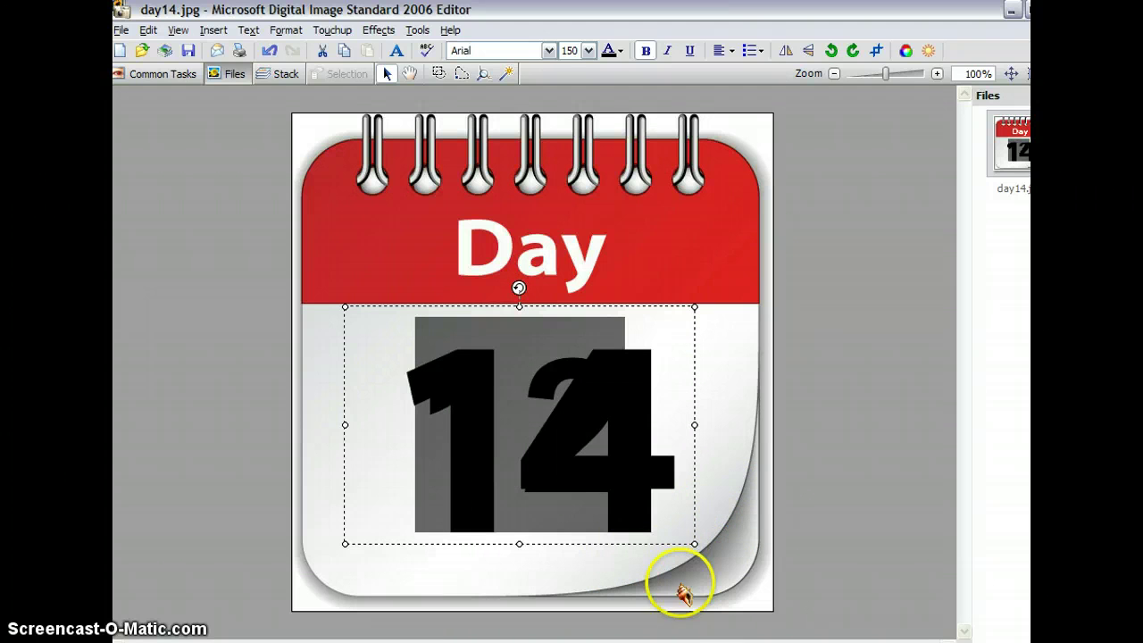
{"action": "left_click_drag", "start_coordinate": [691, 535], "coordinate": [687, 536]}
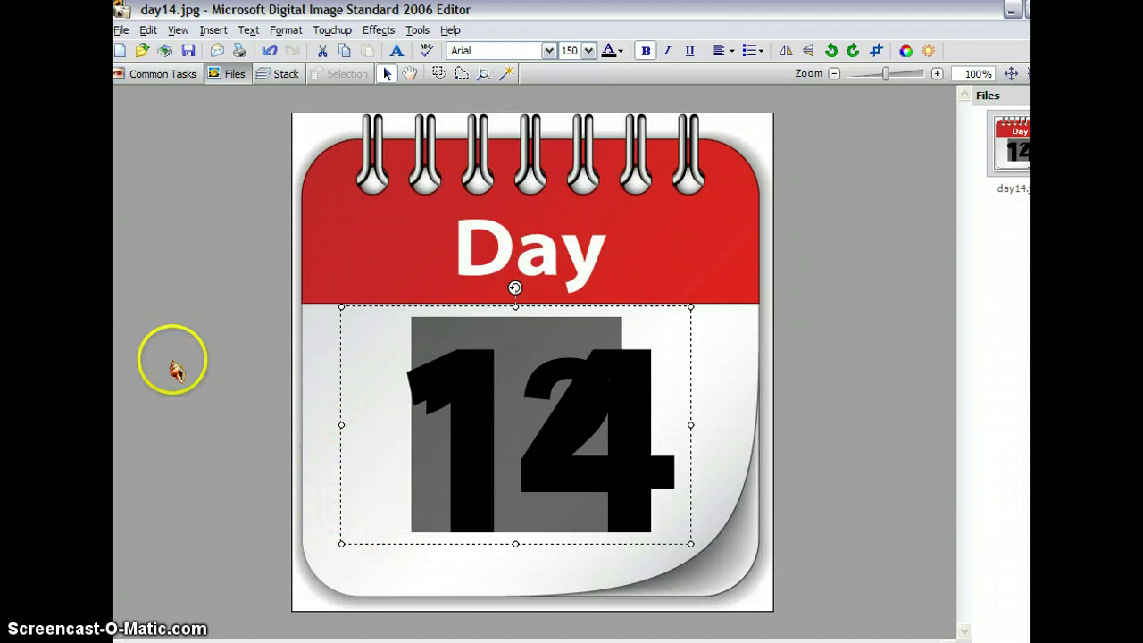
Fill the 12's text box with white so the printed 14 disappears.
{"action": "left_click", "coordinate": [249, 31]}
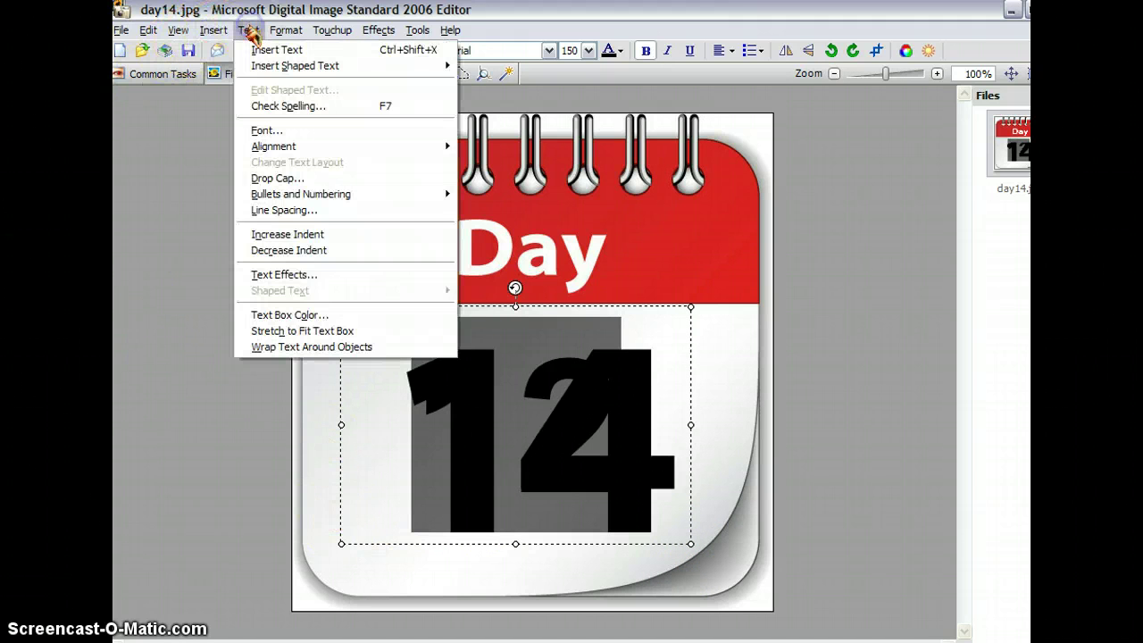
{"action": "left_click", "coordinate": [293, 318]}
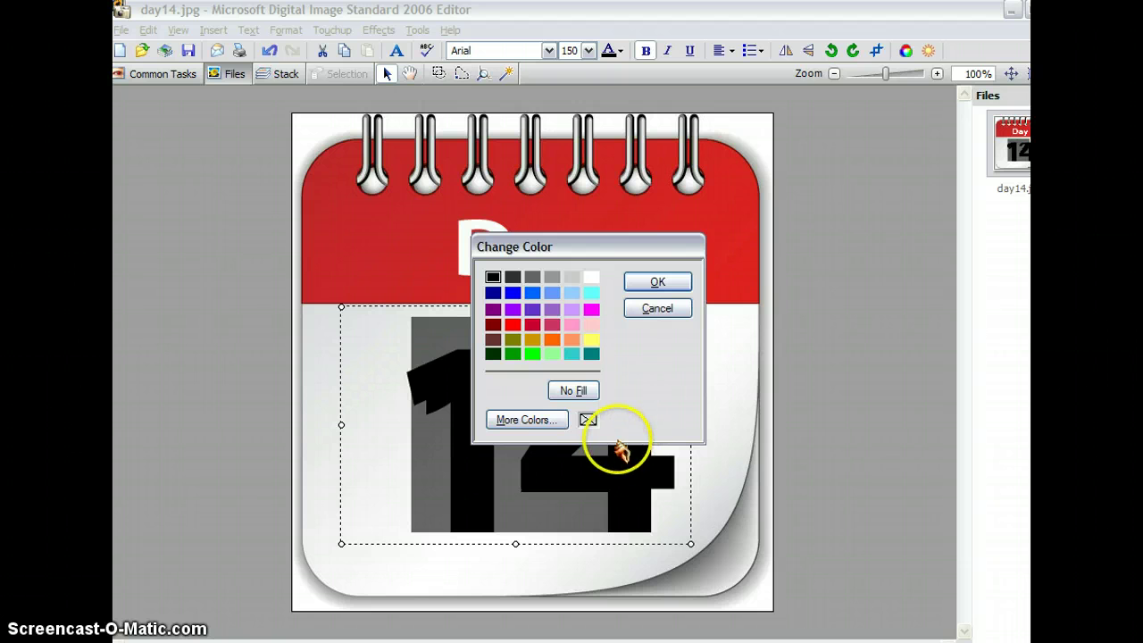
{"action": "left_click", "coordinate": [591, 277]}
{"action": "left_click", "coordinate": [661, 284]}
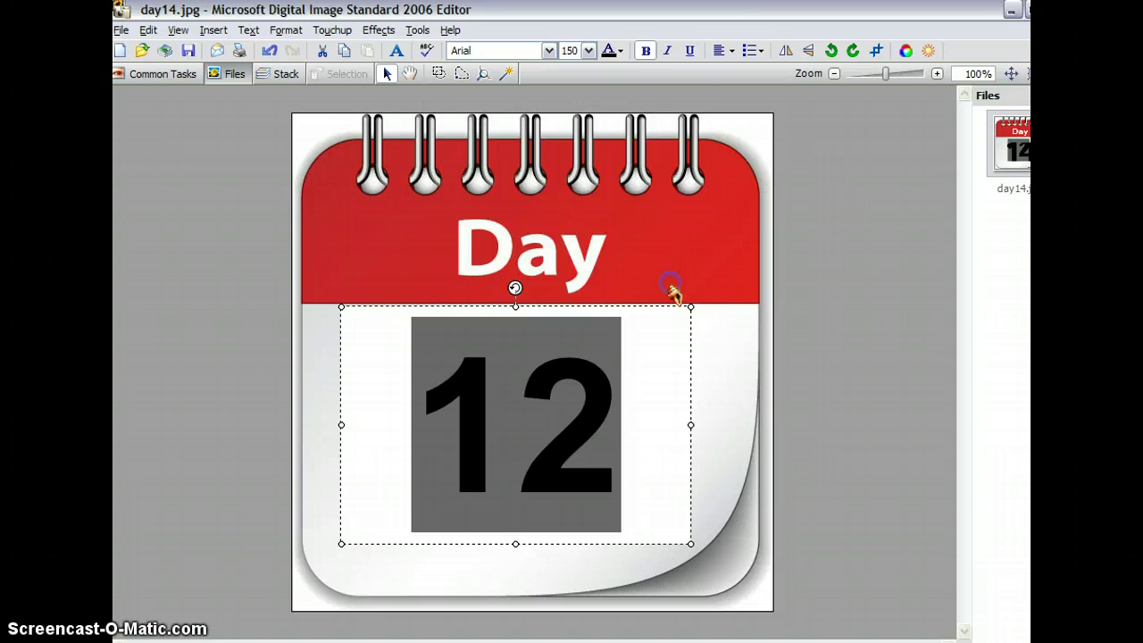
{"action": "left_click", "coordinate": [724, 486]}
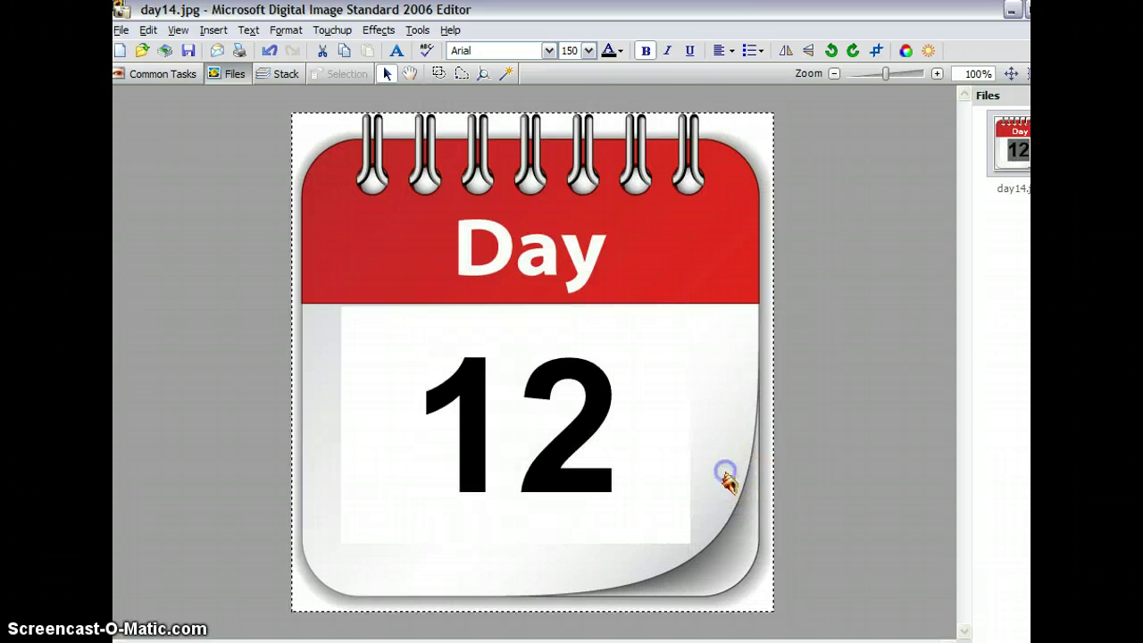
Resize the 12 text box, narrowing its right edge then enlarging toward bottom right.
{"action": "left_click", "coordinate": [669, 518]}
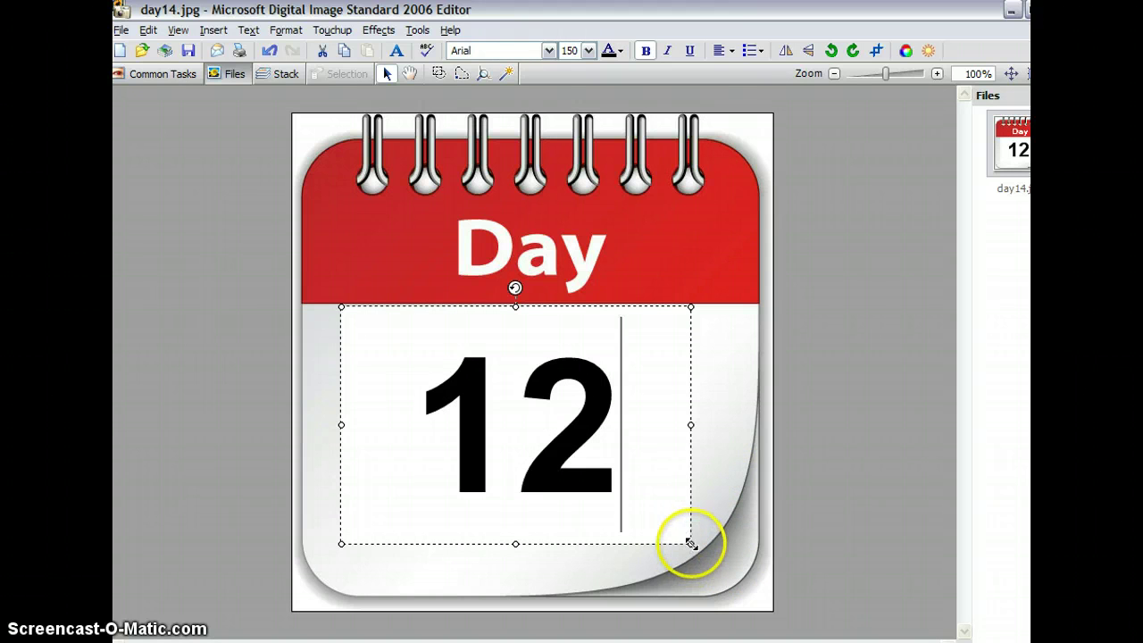
{"action": "left_click_drag", "start_coordinate": [691, 426], "coordinate": [678, 427]}
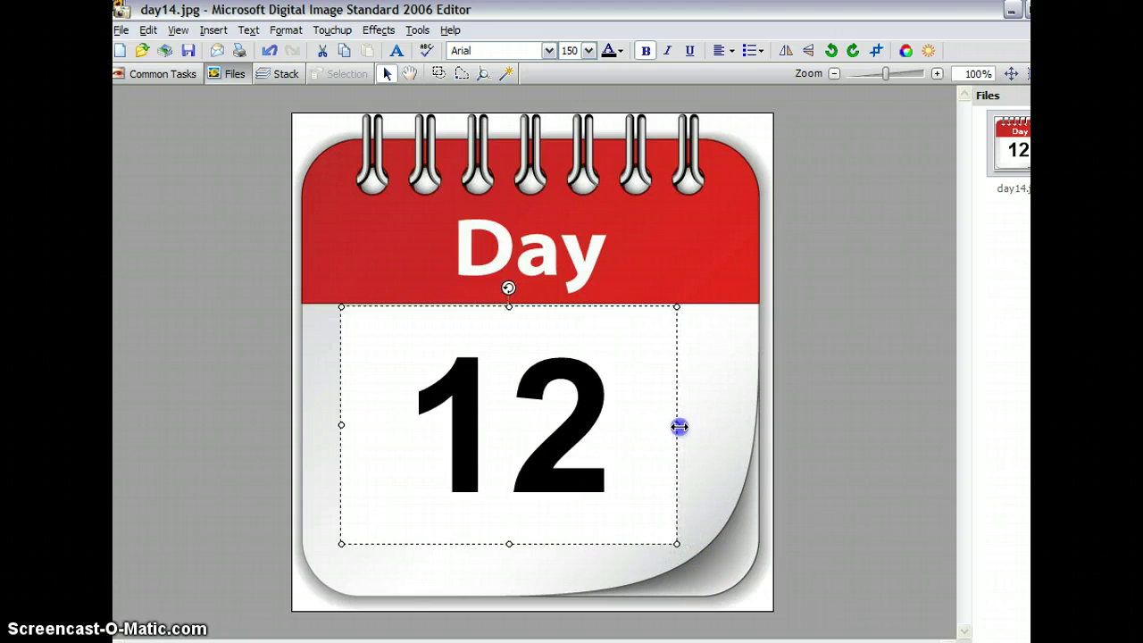
{"action": "left_click", "coordinate": [632, 423]}
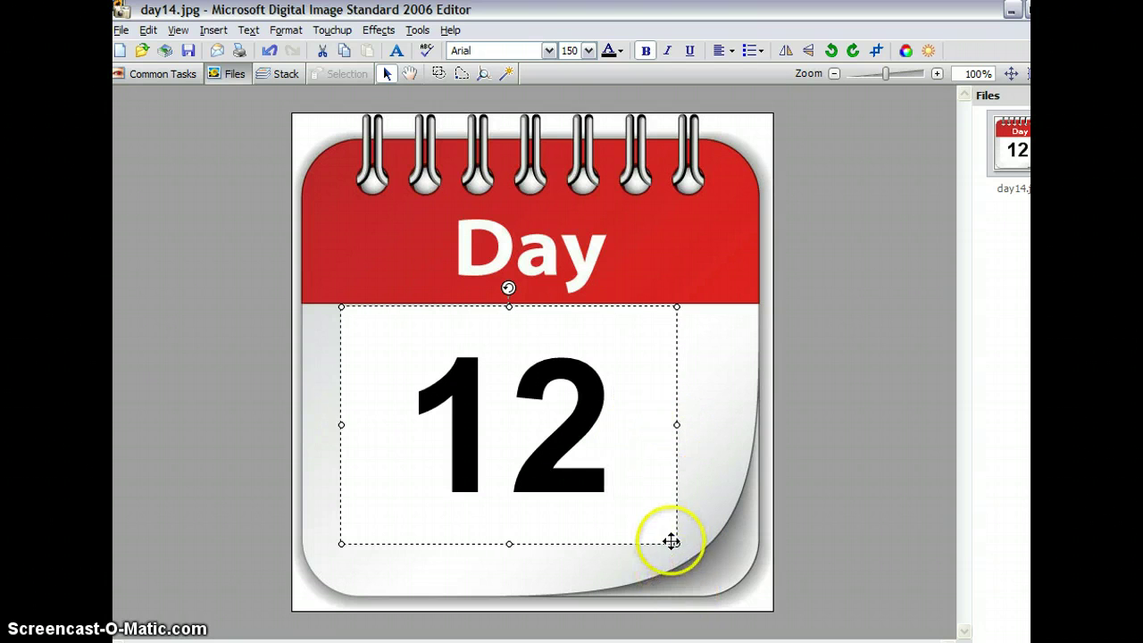
{"action": "left_click_drag", "start_coordinate": [676, 544], "coordinate": [746, 566]}
{"action": "left_click", "coordinate": [864, 548]}
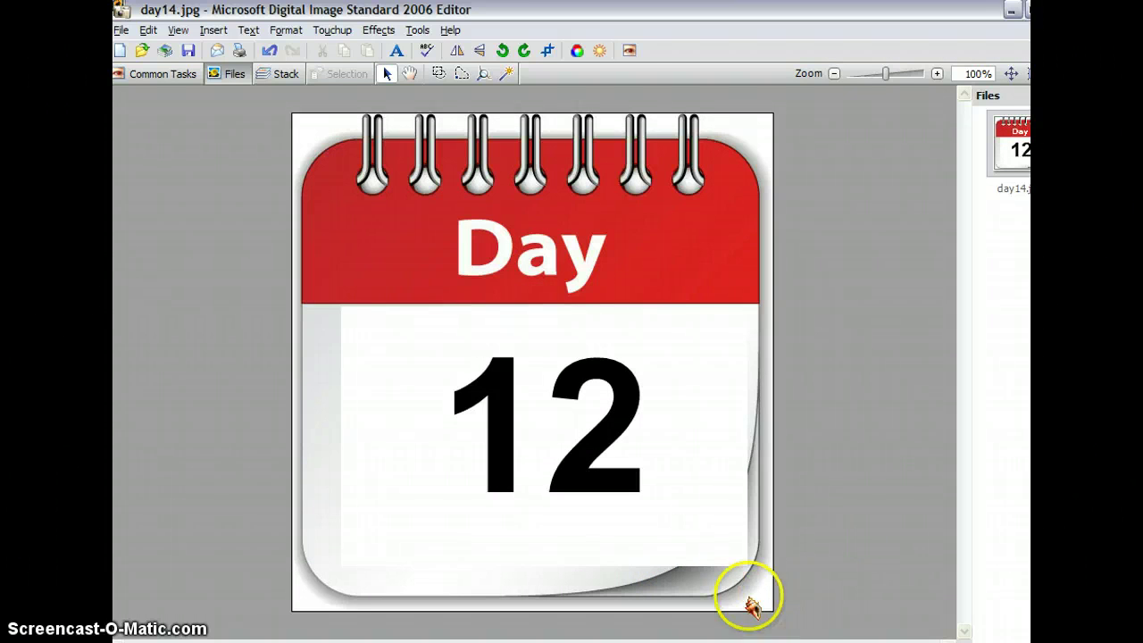
Shrink the box back around the 12 and nudge it slightly right.
{"action": "left_click", "coordinate": [732, 555]}
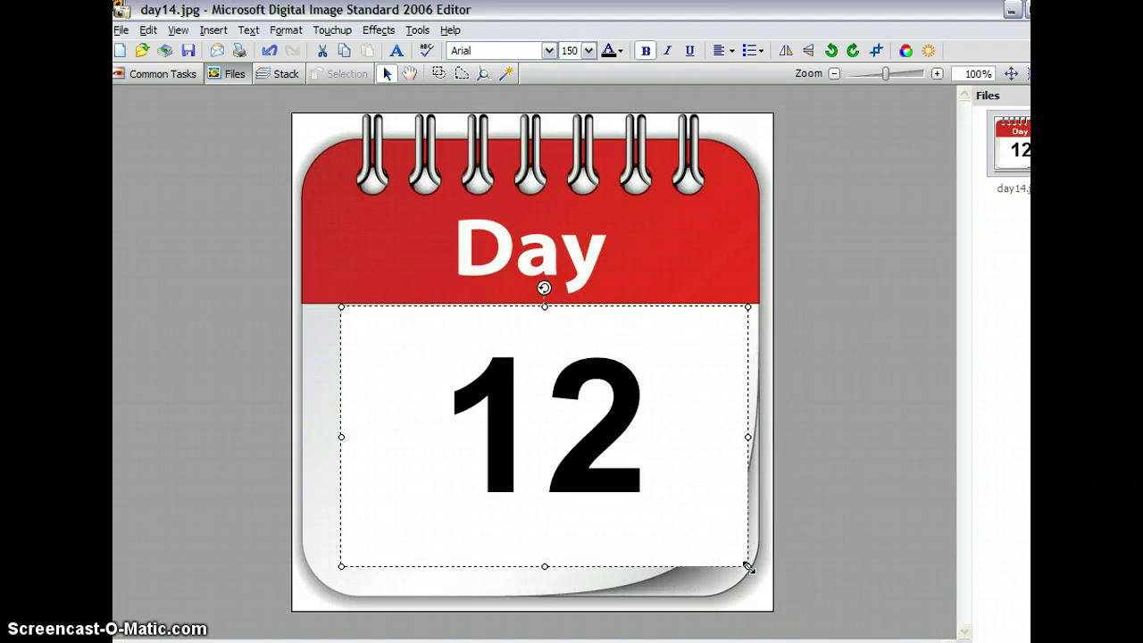
{"action": "left_click_drag", "start_coordinate": [749, 567], "coordinate": [674, 519]}
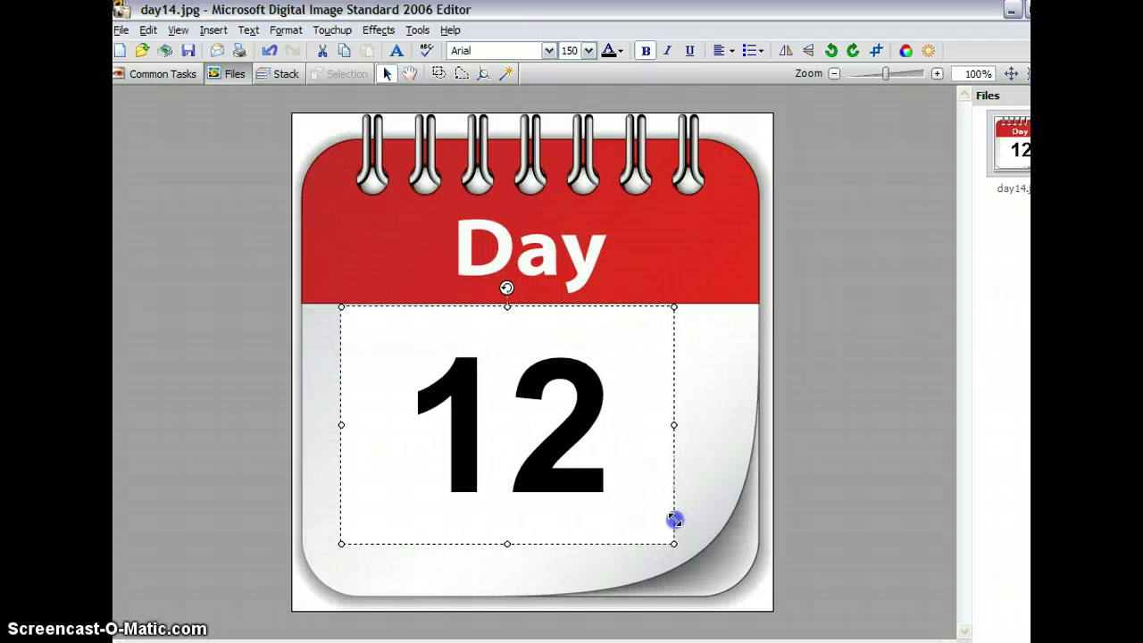
{"action": "left_click_drag", "start_coordinate": [665, 518], "coordinate": [675, 518]}
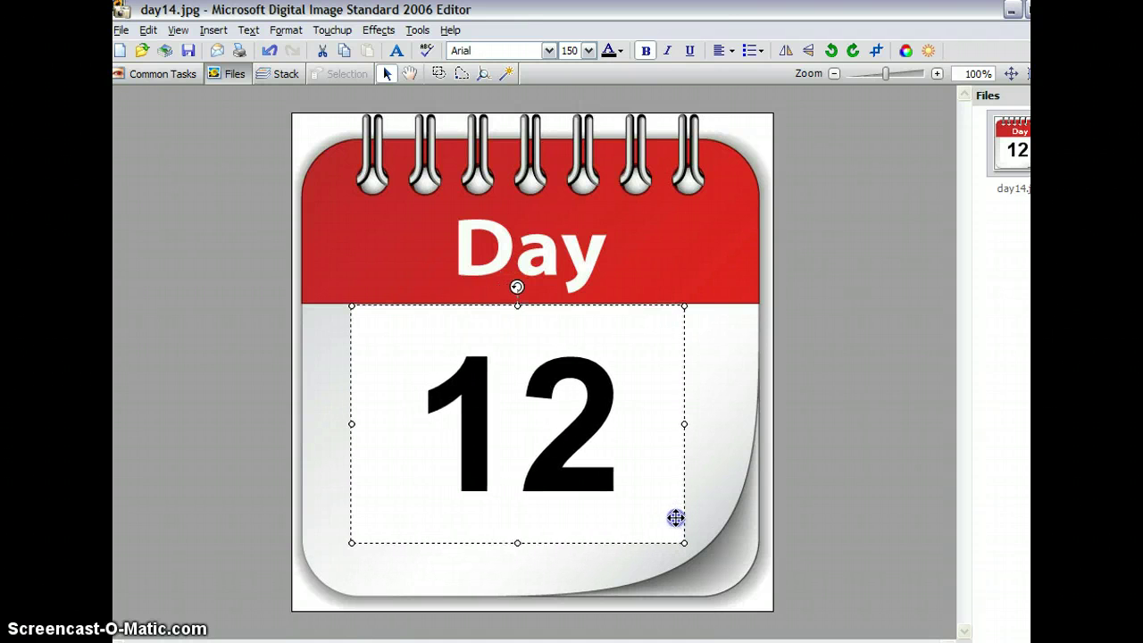
{"action": "left_click", "coordinate": [661, 511]}
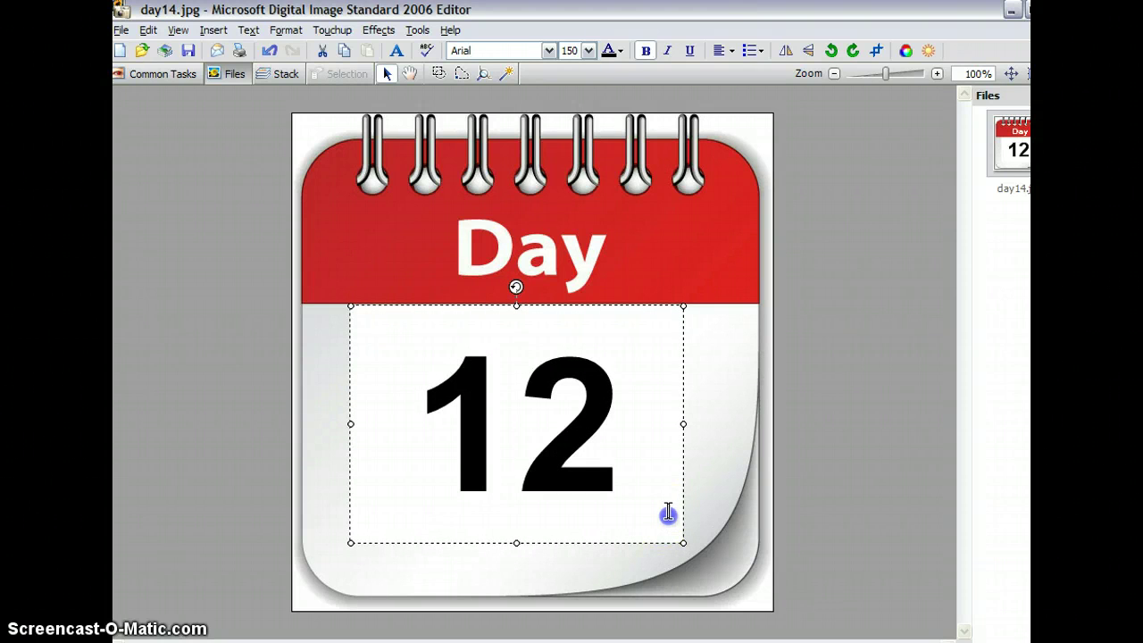
{"action": "left_click_drag", "start_coordinate": [680, 505], "coordinate": [683, 505]}
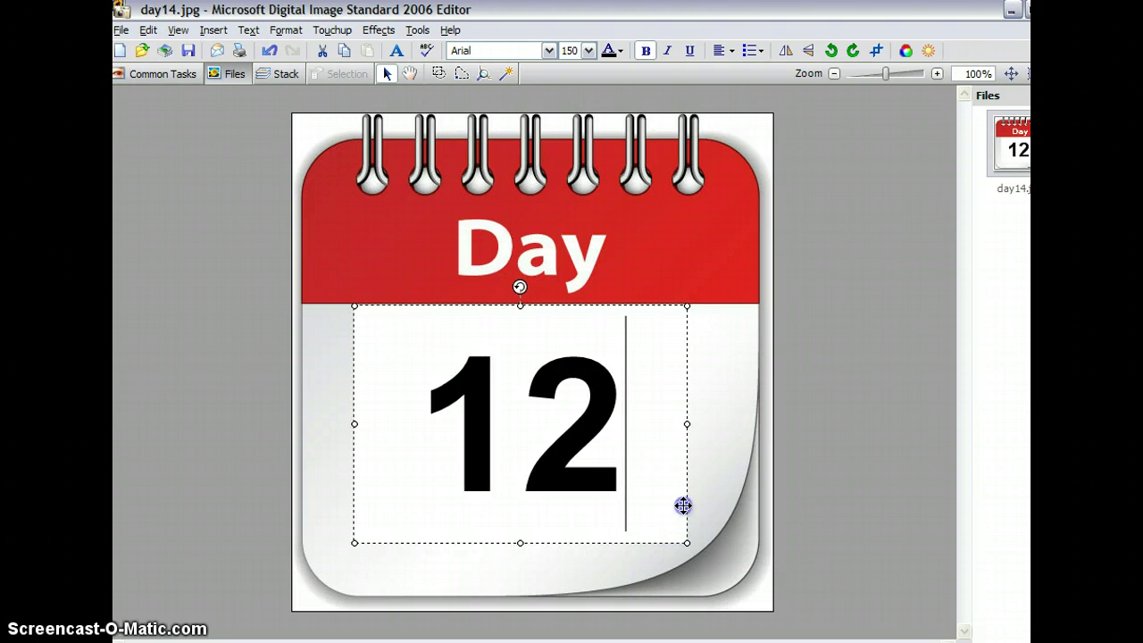
{"action": "left_click", "coordinate": [810, 494]}
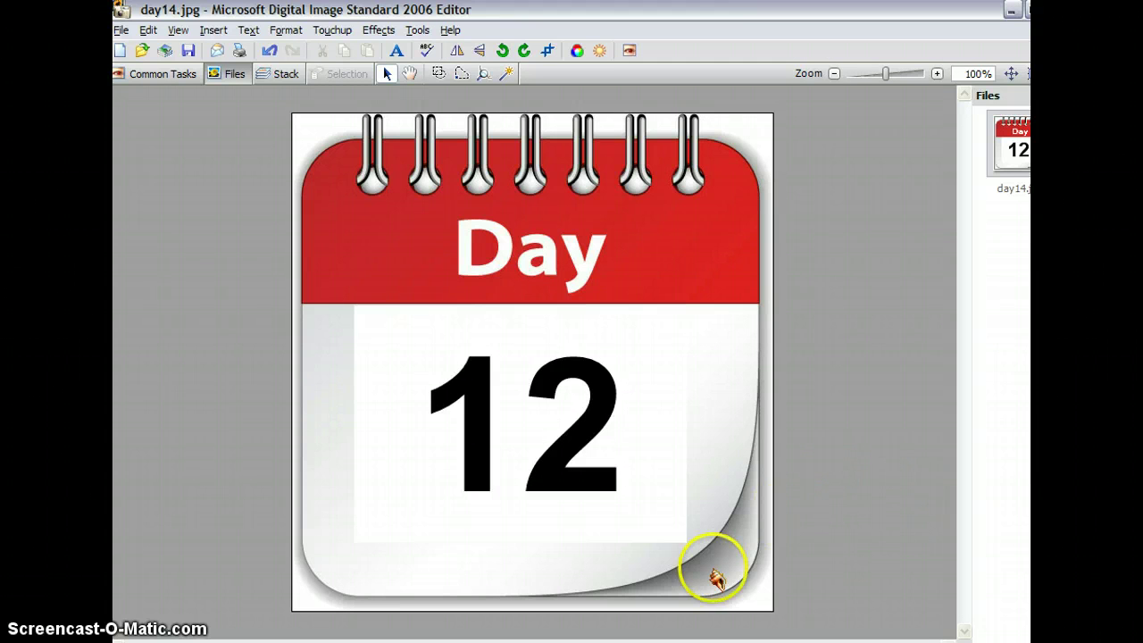
{"action": "left_click", "coordinate": [647, 532]}
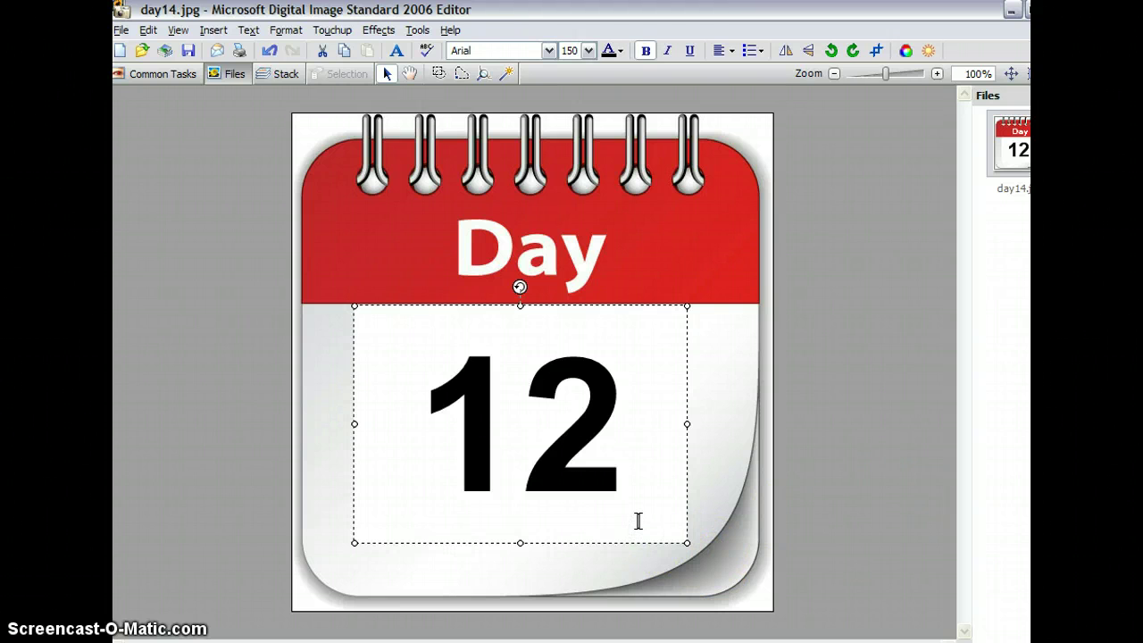
Change the text box background to light grey (Lum 225, RGB 239), saved as a custom colour.
{"action": "right_click", "coordinate": [612, 513]}
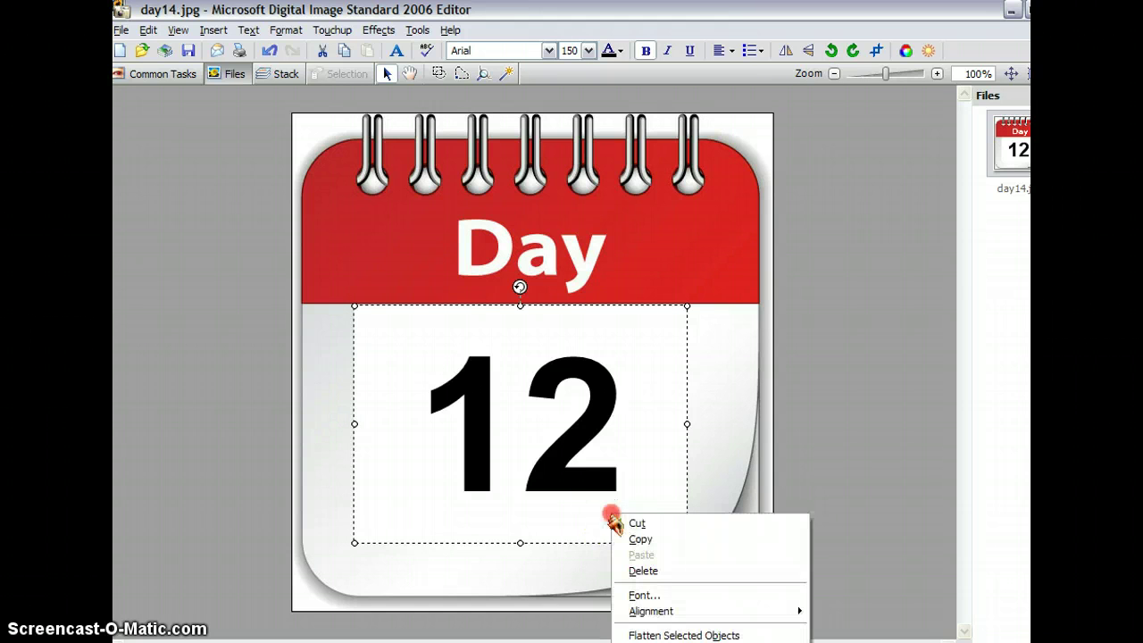
{"action": "left_click", "coordinate": [246, 31]}
{"action": "left_click", "coordinate": [271, 315]}
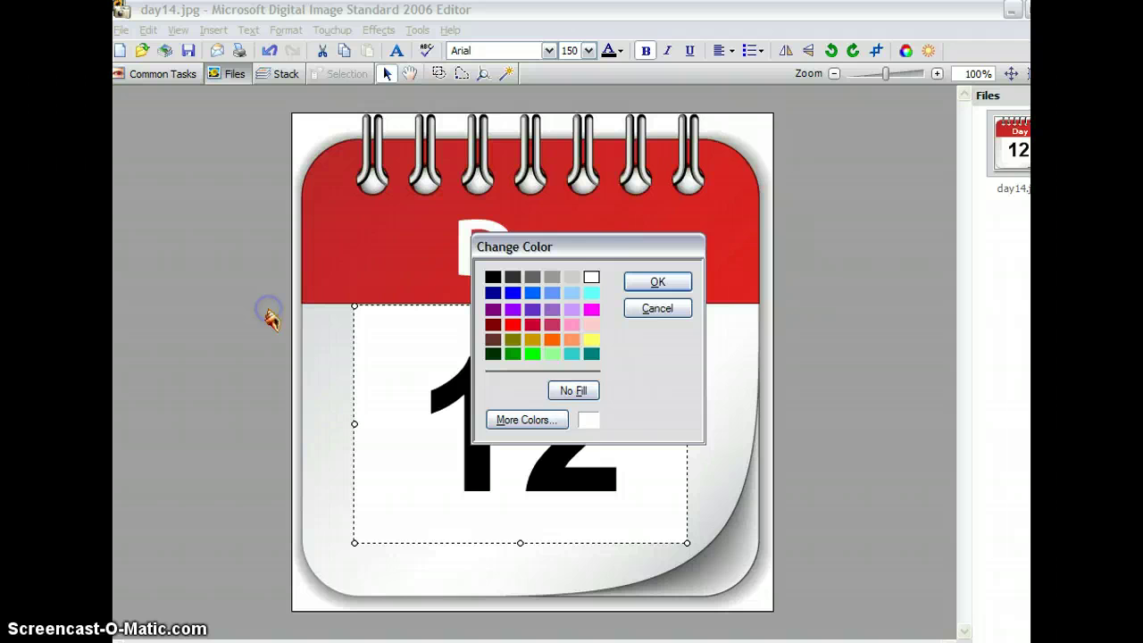
{"action": "left_click", "coordinate": [527, 421]}
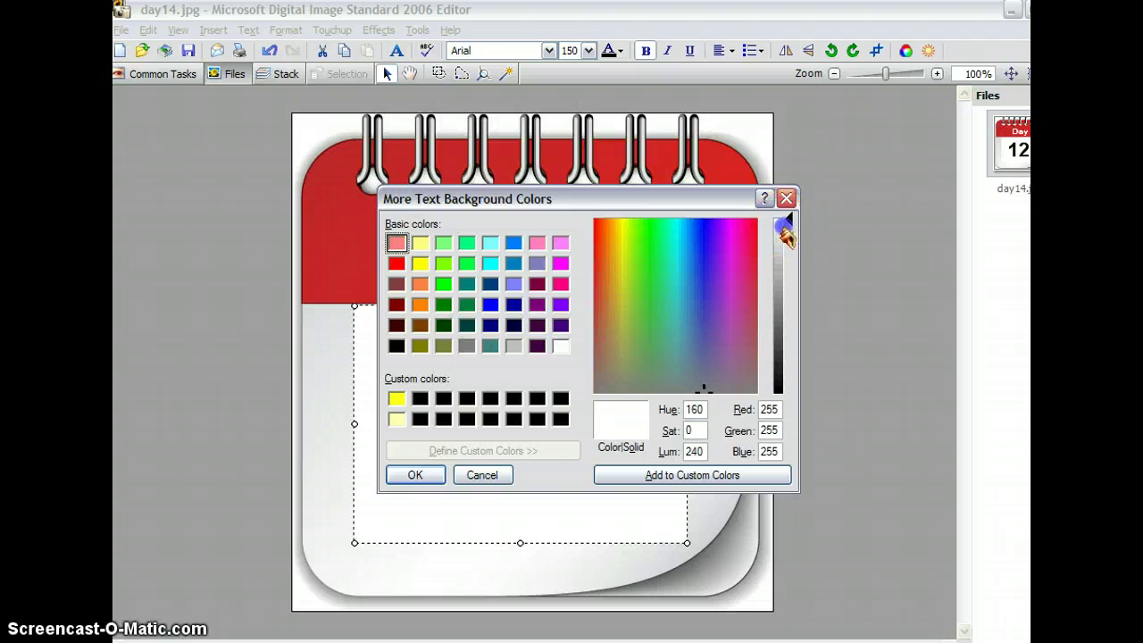
{"action": "left_click", "coordinate": [783, 229]}
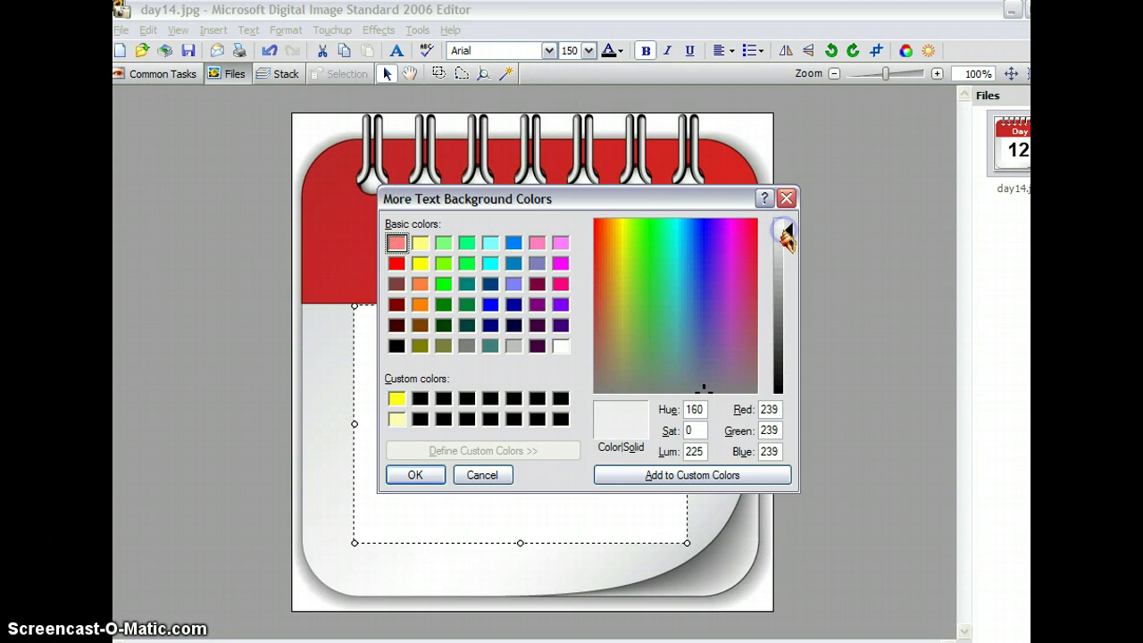
{"action": "left_click", "coordinate": [671, 474]}
{"action": "left_click", "coordinate": [415, 476]}
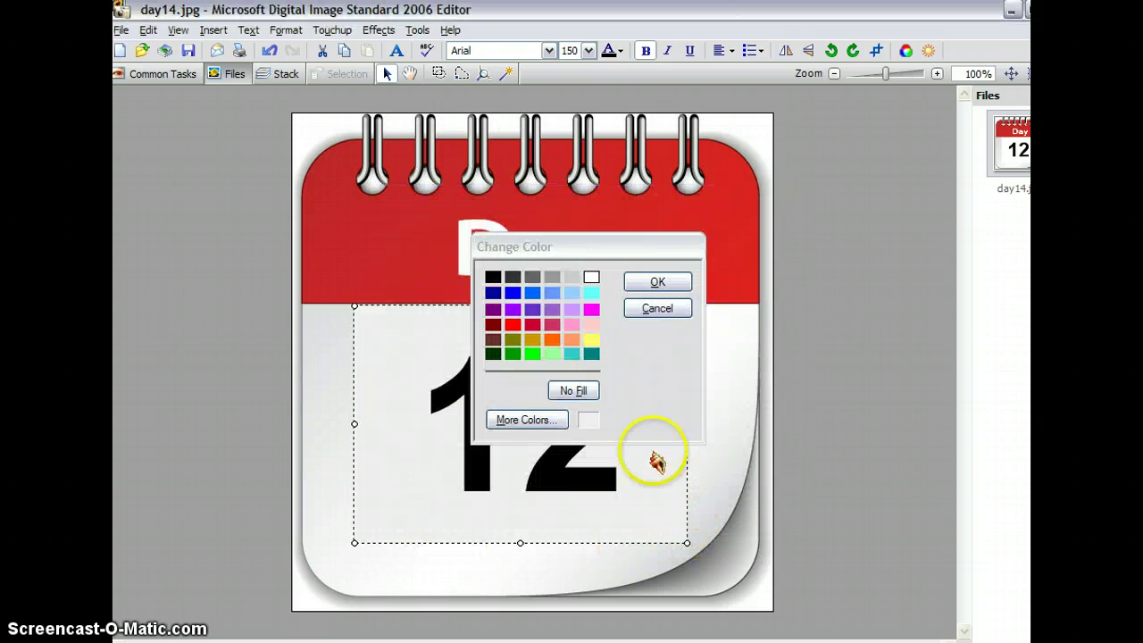
{"action": "left_click", "coordinate": [653, 282]}
{"action": "left_click", "coordinate": [738, 536]}
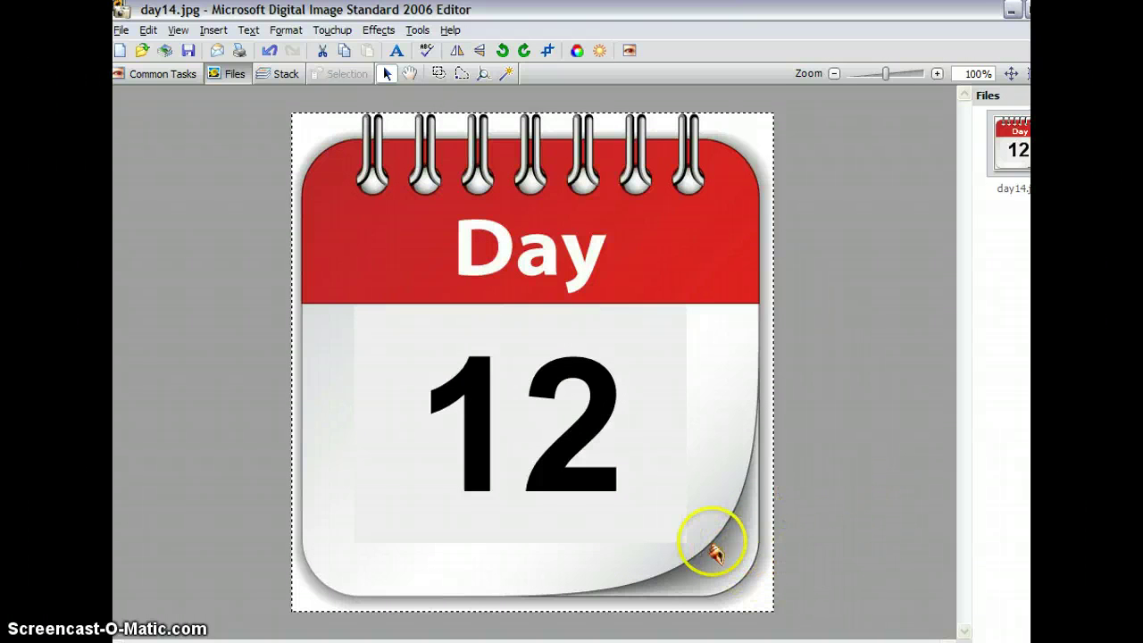
{"action": "left_click", "coordinate": [684, 521]}
{"action": "left_click", "coordinate": [824, 488]}
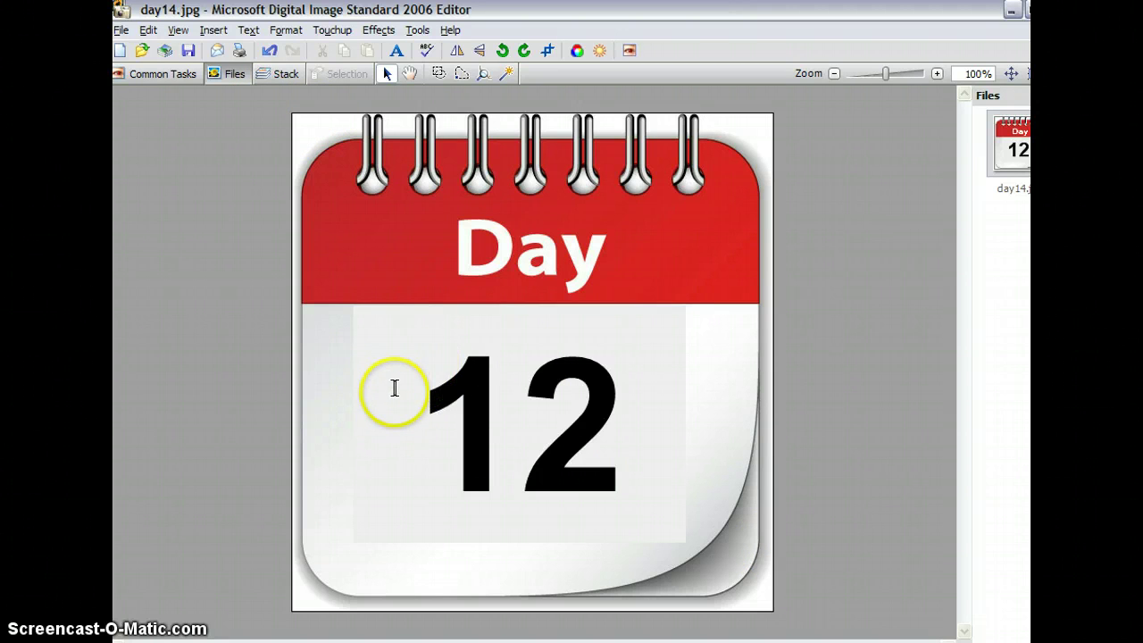
Lock the 12 text object from its right-click menu and deselect it.
{"action": "left_click", "coordinate": [514, 356]}
{"action": "right_click", "coordinate": [513, 357]}
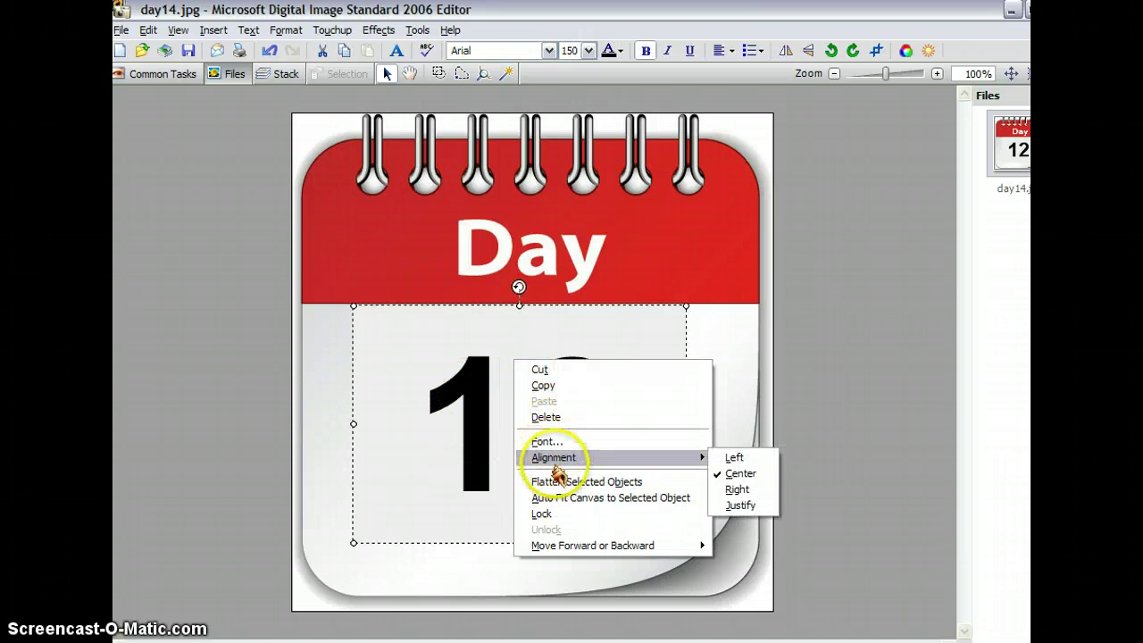
{"action": "left_click", "coordinate": [553, 515]}
{"action": "left_click", "coordinate": [908, 474]}
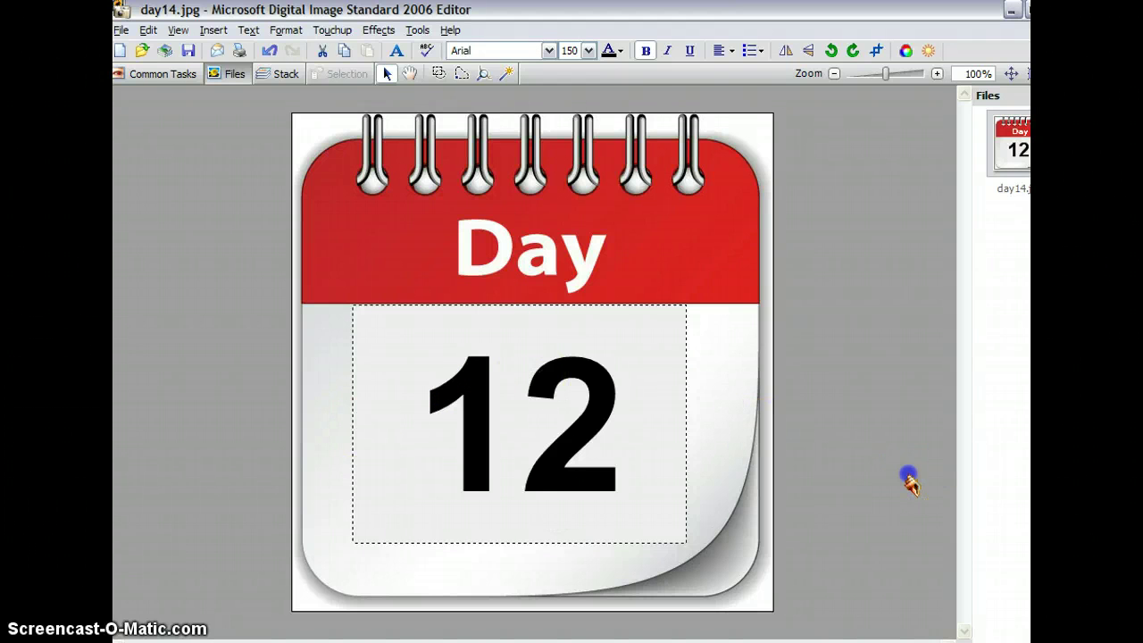
{"action": "left_click", "coordinate": [850, 447]}
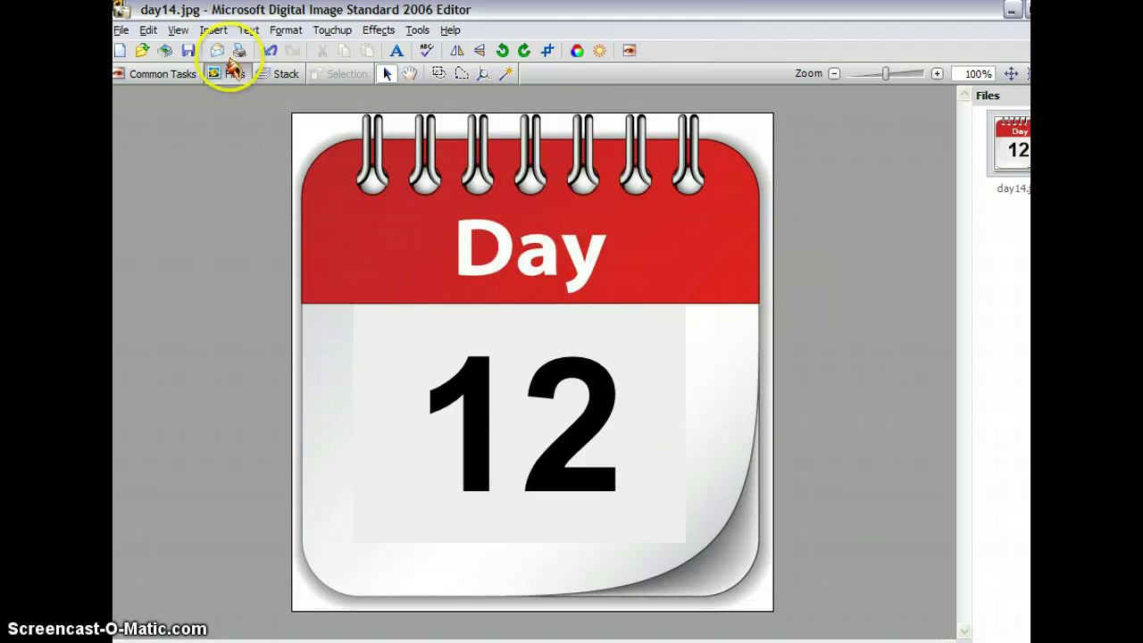
{"action": "left_click", "coordinate": [283, 32]}
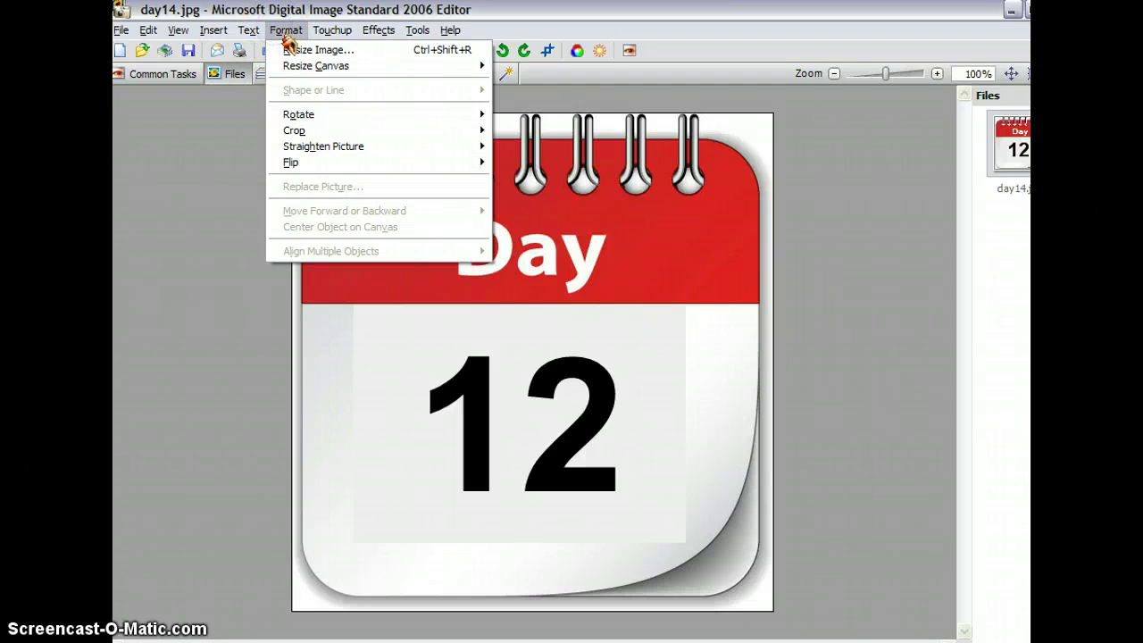
{"action": "left_click", "coordinate": [290, 49]}
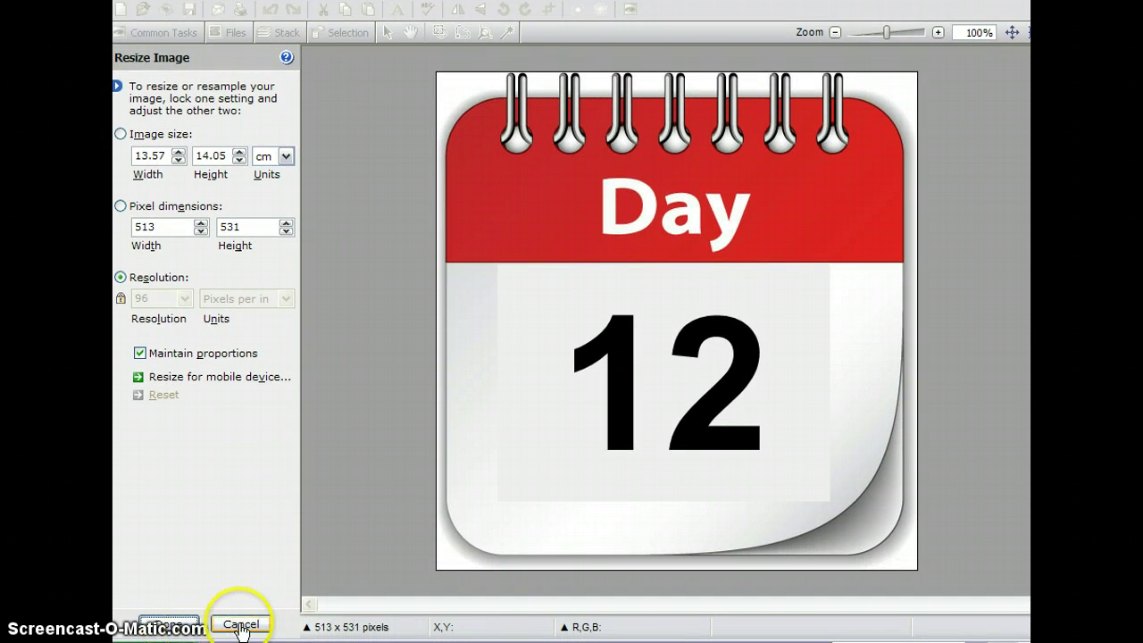
{"action": "left_click", "coordinate": [186, 630]}
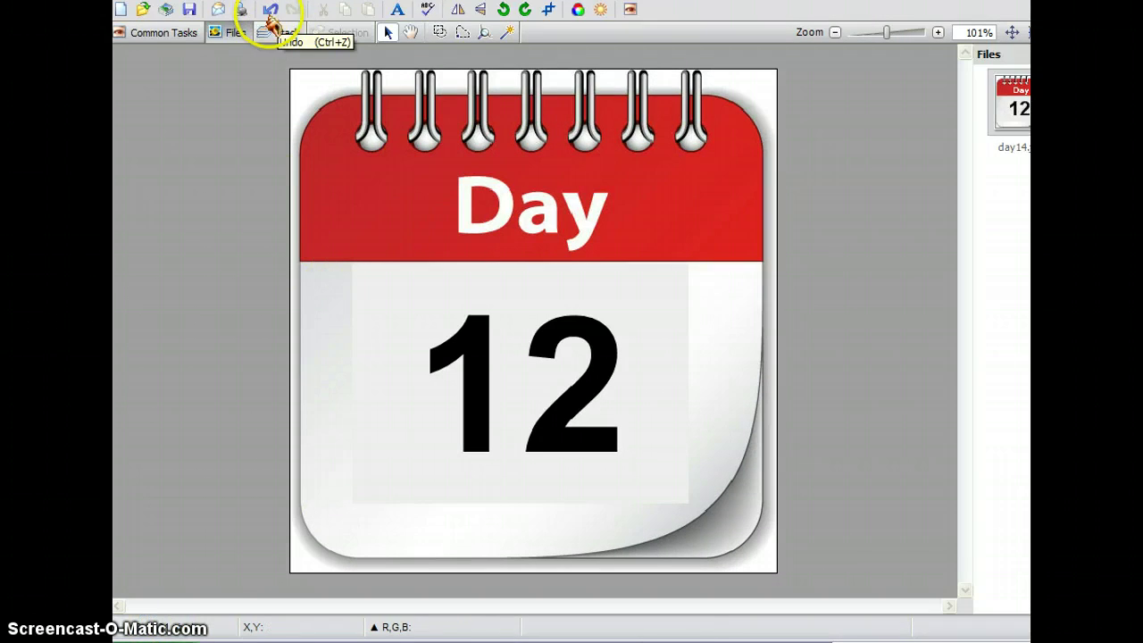
{"action": "mouse_move", "coordinate": [748, 297]}
{"action": "left_mouse_down"}
{"action": "mouse_move", "coordinate": [692, 310]}
{"action": "mouse_move", "coordinate": [725, 282]}
{"action": "left_mouse_up"}
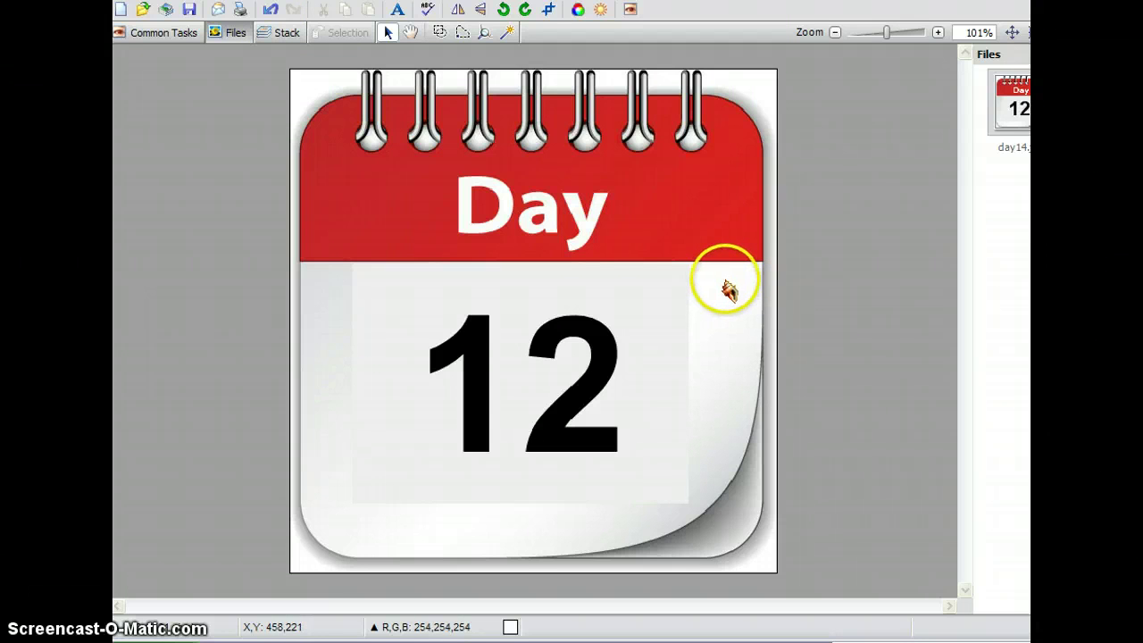
{"action": "left_click_drag", "start_coordinate": [725, 282], "coordinate": [416, 107]}
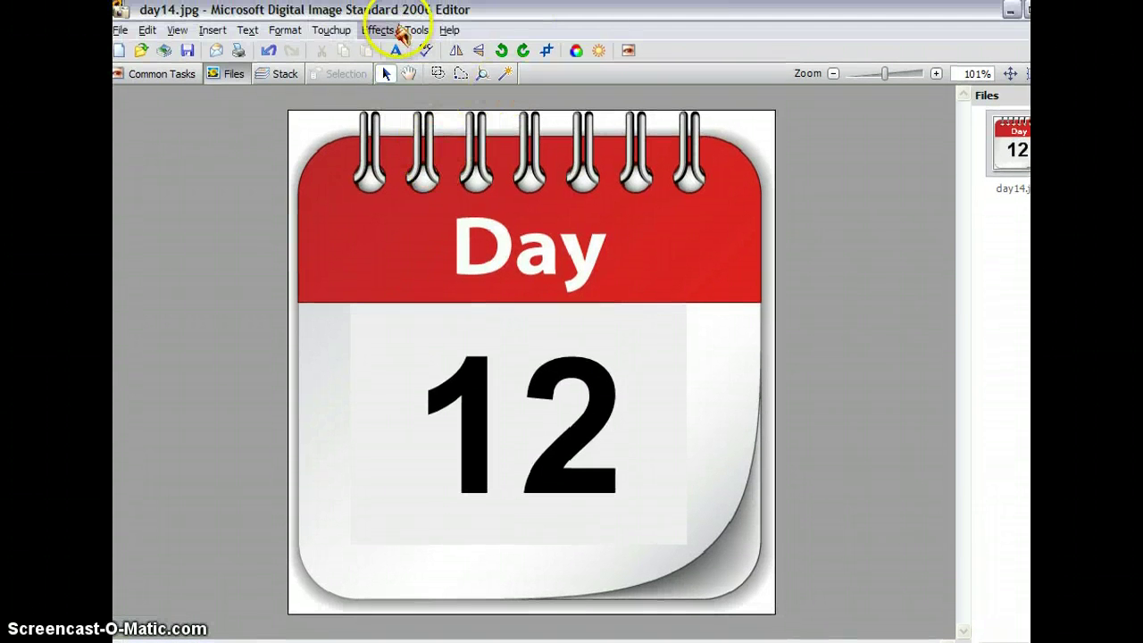
{"action": "left_click", "coordinate": [379, 33]}
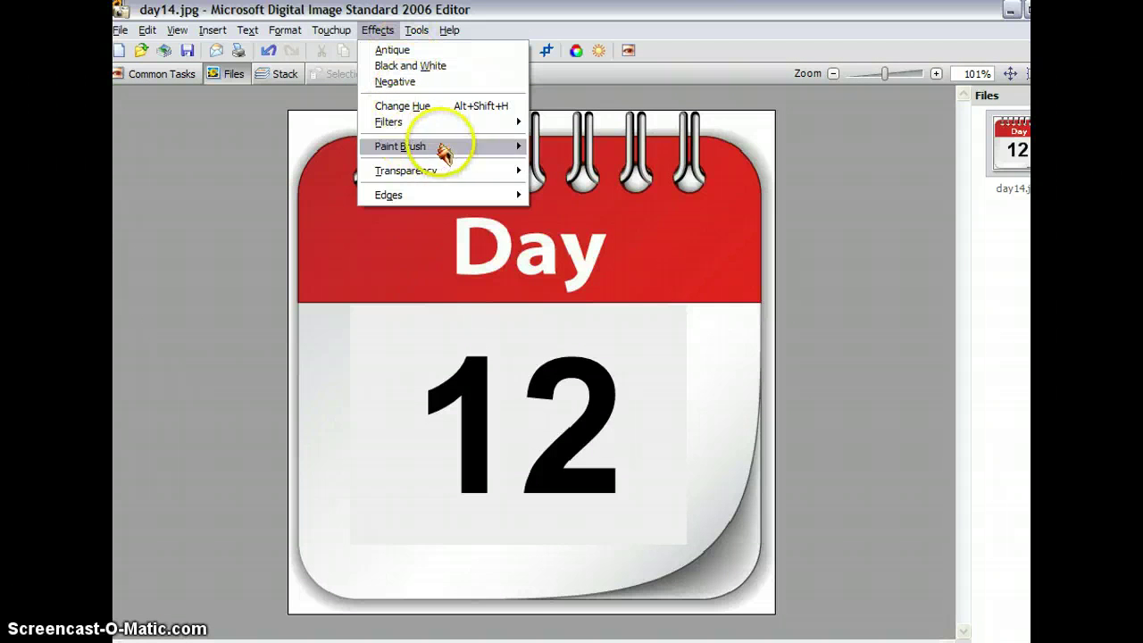
{"action": "mouse_move", "coordinate": [389, 123]}
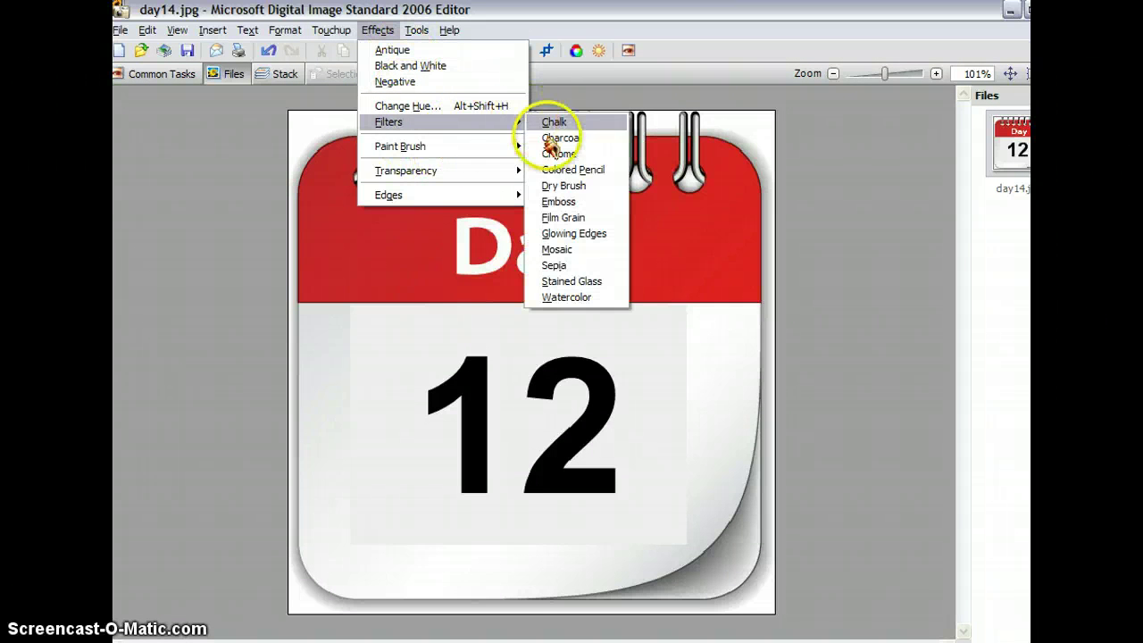
{"action": "left_click", "coordinate": [573, 171]}
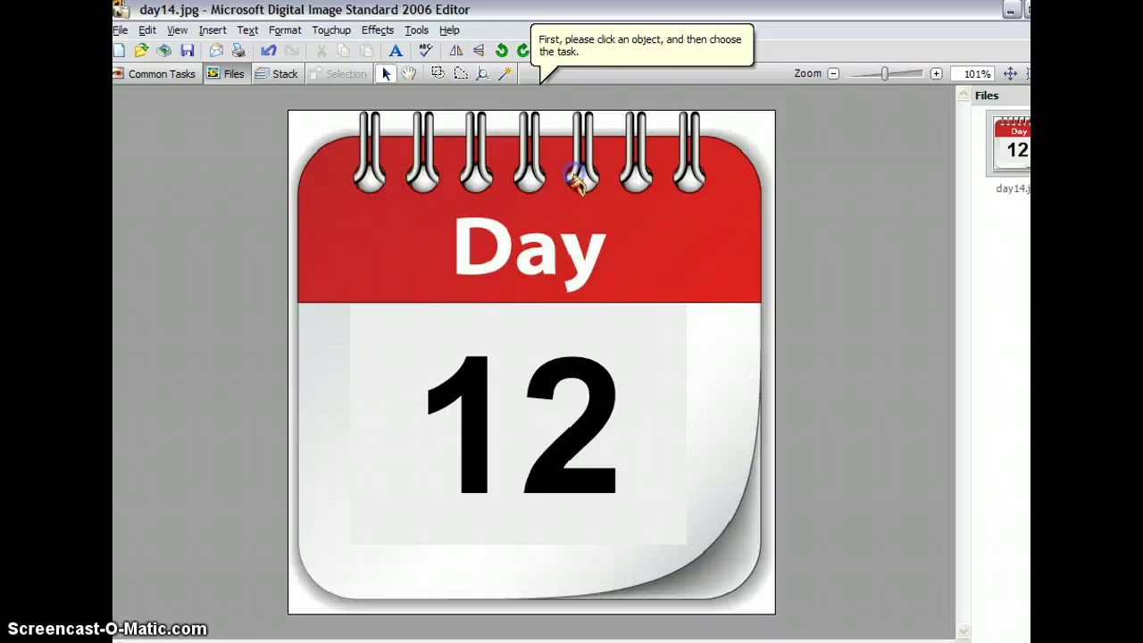
{"action": "left_click", "coordinate": [612, 249]}
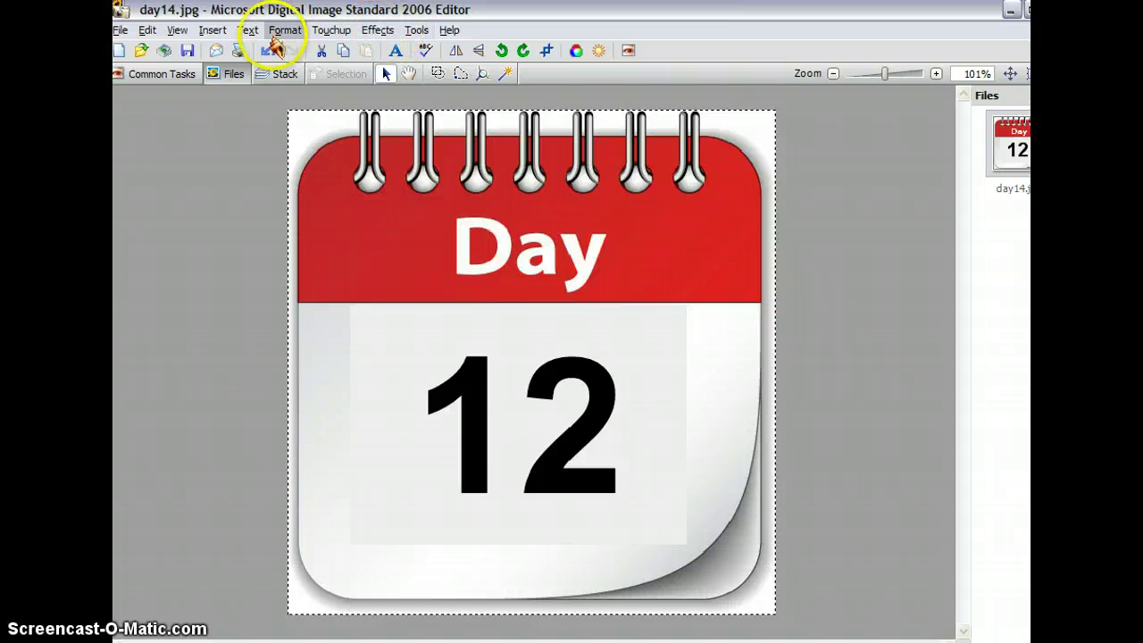
{"action": "left_click", "coordinate": [277, 32]}
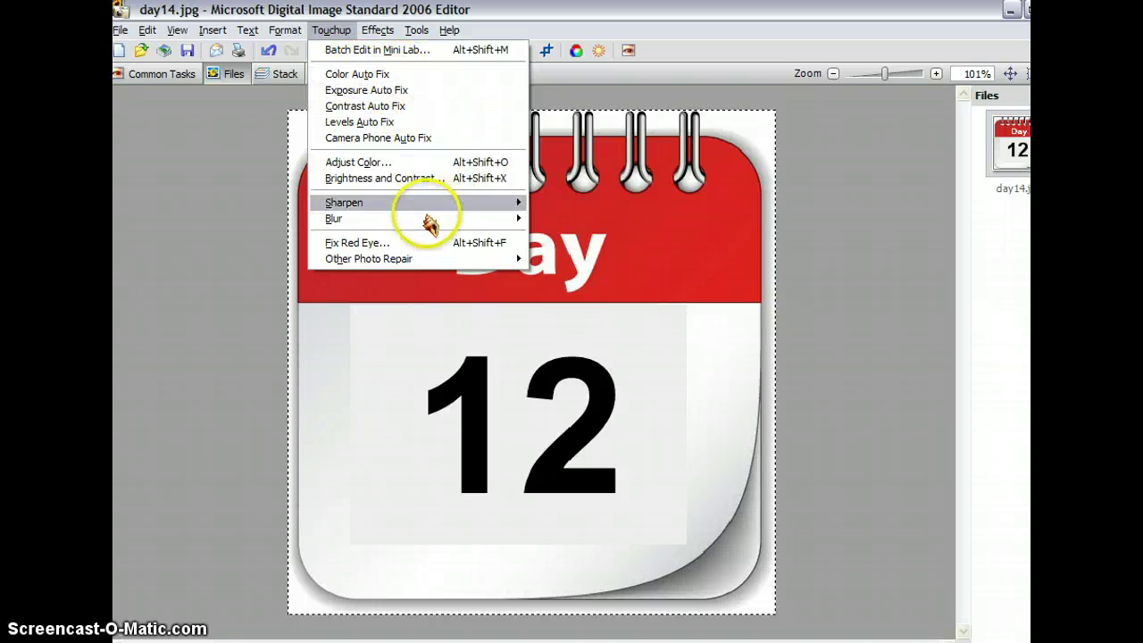
{"action": "left_click", "coordinate": [258, 248]}
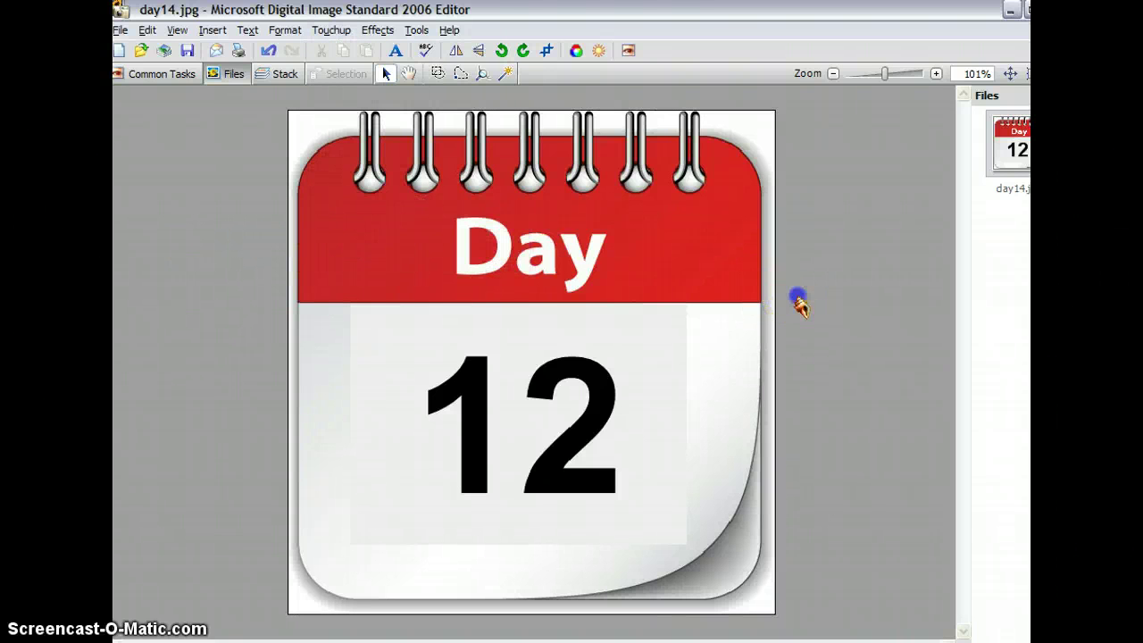
Start a crop and set the crop box to 360 × 320 pixels.
{"action": "left_click", "coordinate": [290, 36]}
{"action": "mouse_move", "coordinate": [293, 130]}
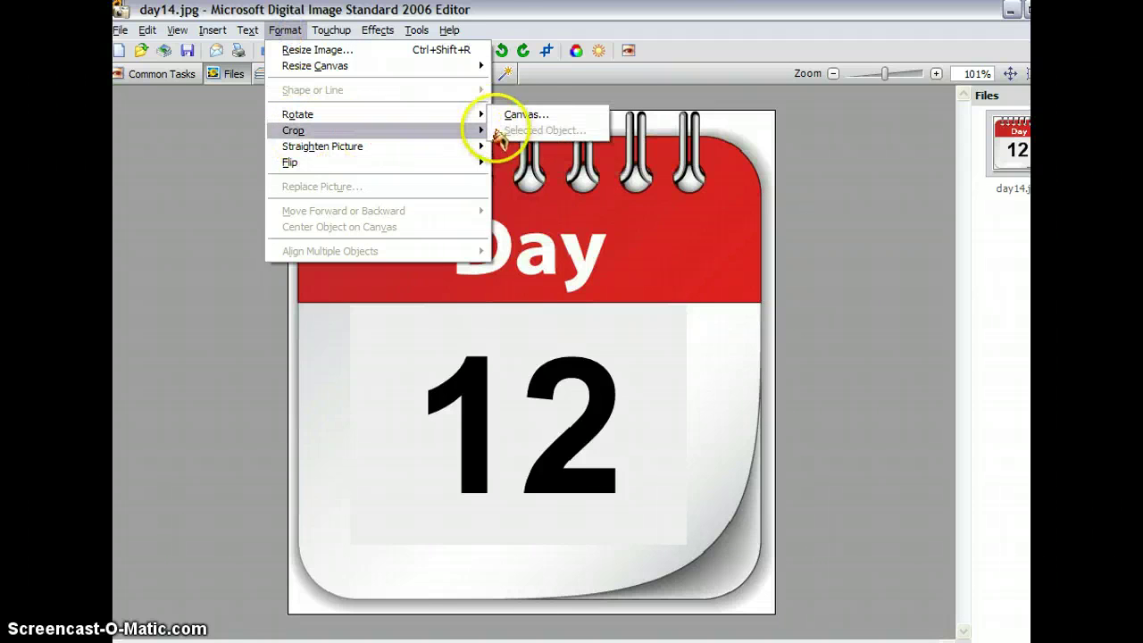
{"action": "left_click", "coordinate": [511, 133]}
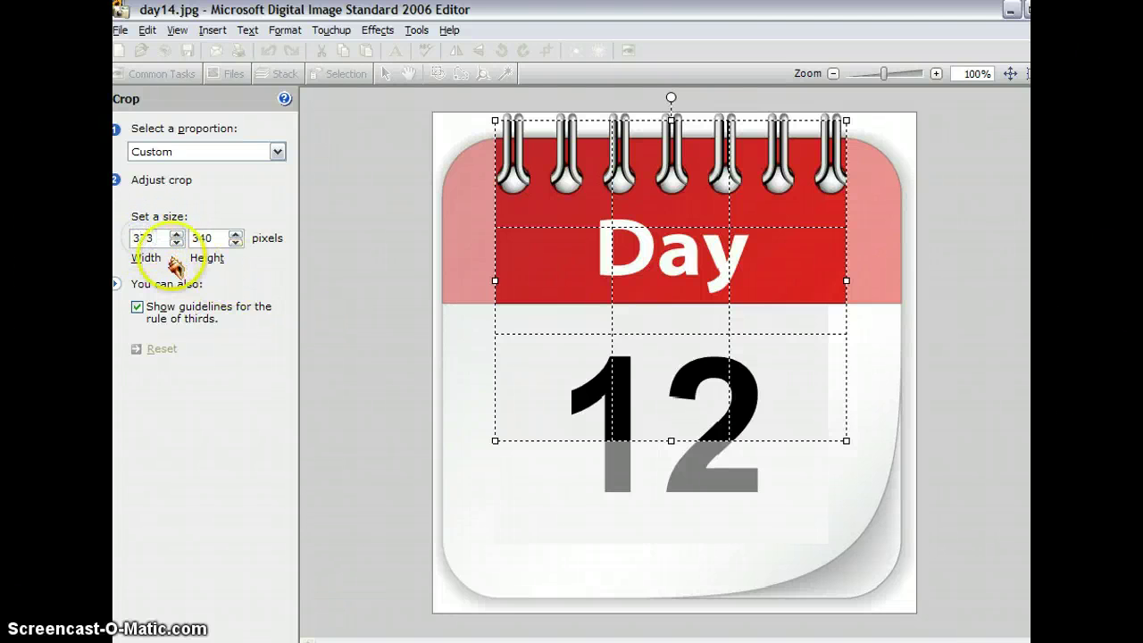
{"action": "double_click", "coordinate": [147, 238]}
{"action": "type", "text": "360"}
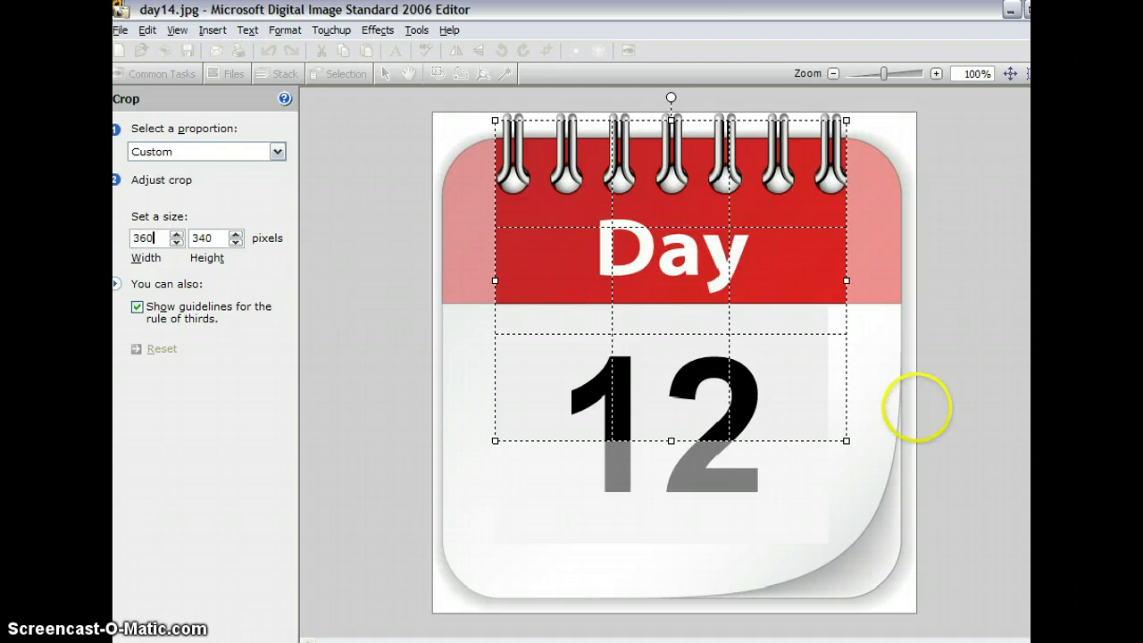
{"action": "left_click", "coordinate": [193, 235]}
{"action": "type", "text": "320"}
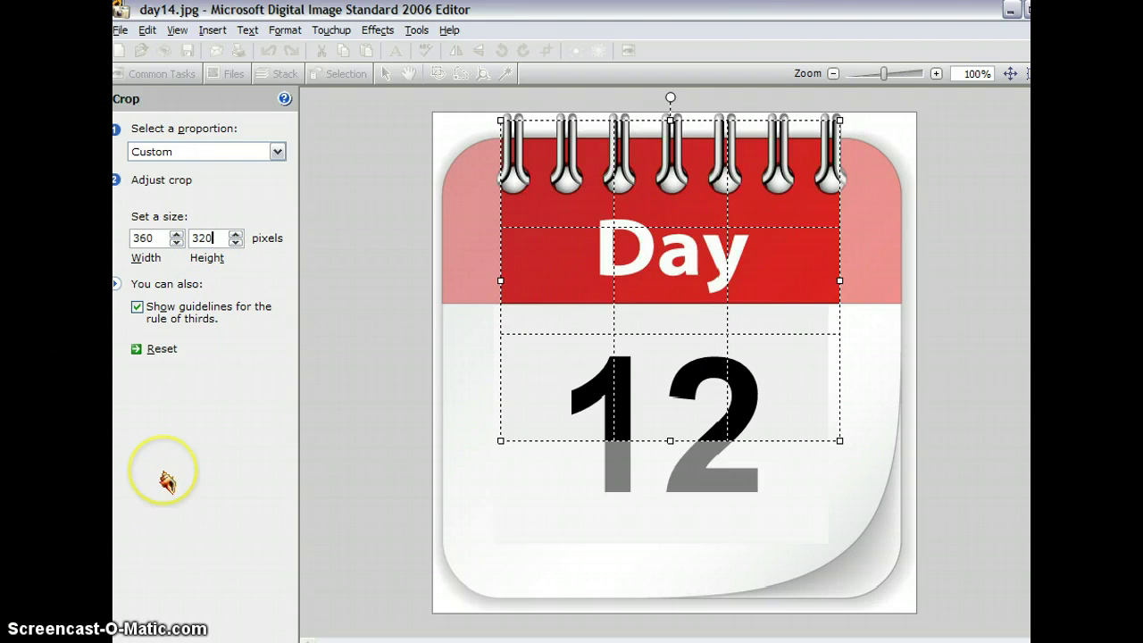
{"action": "key", "text": "Return"}
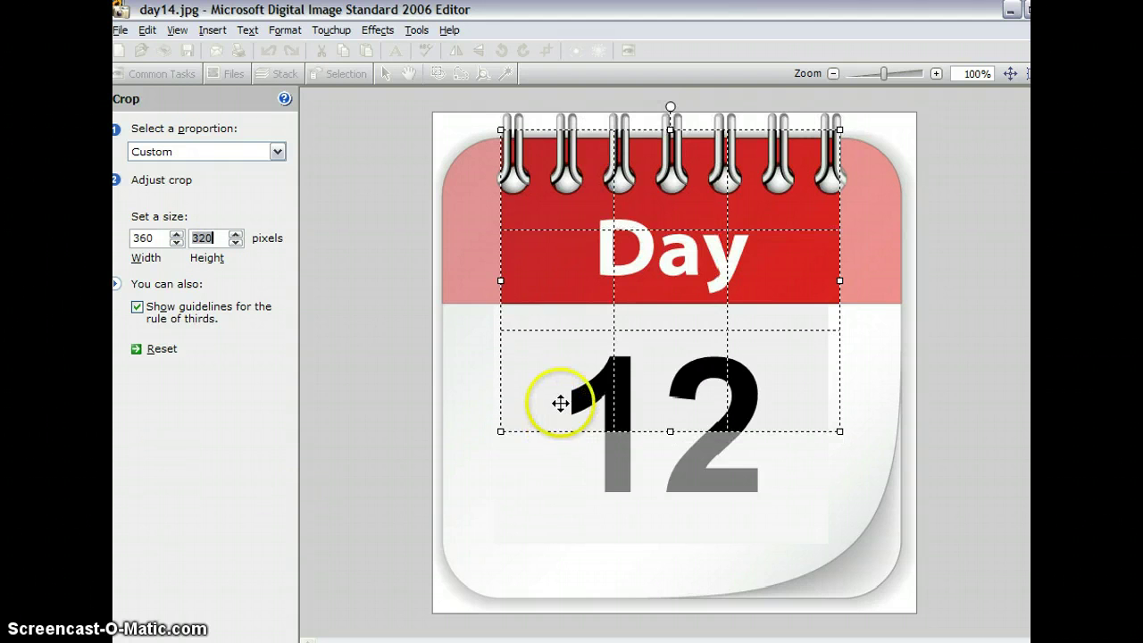
Position the crop over the Day header and 12, apply it, and zoom to 100%.
{"action": "mouse_move", "coordinate": [545, 410]}
{"action": "left_mouse_down"}
{"action": "mouse_move", "coordinate": [624, 482]}
{"action": "mouse_move", "coordinate": [571, 495]}
{"action": "mouse_move", "coordinate": [568, 481]}
{"action": "left_mouse_up"}
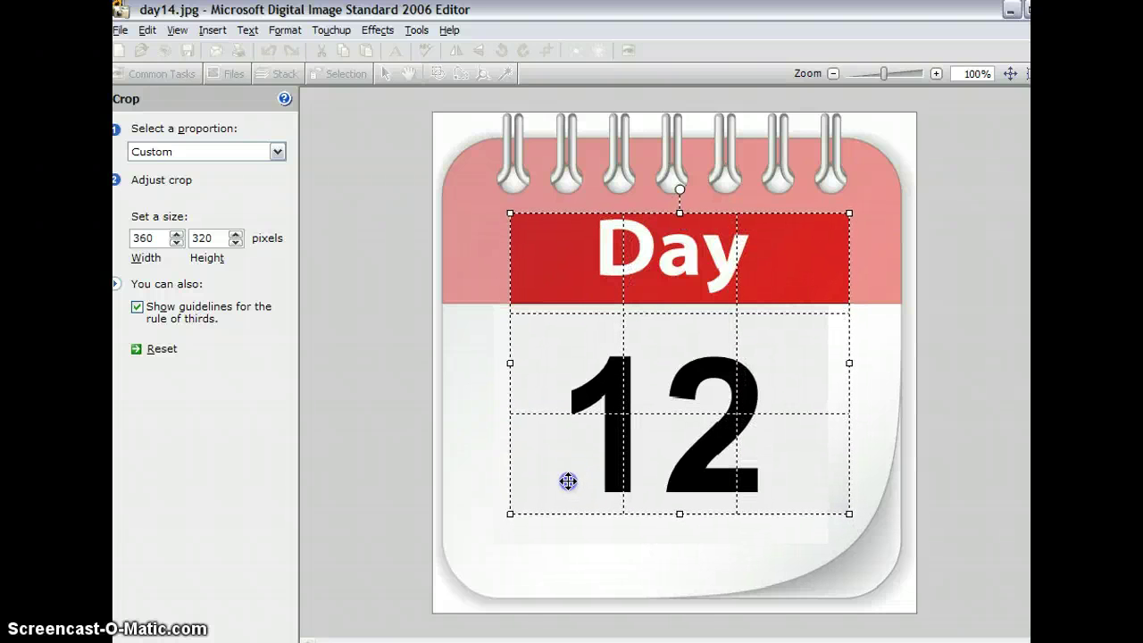
{"action": "left_click", "coordinate": [256, 522]}
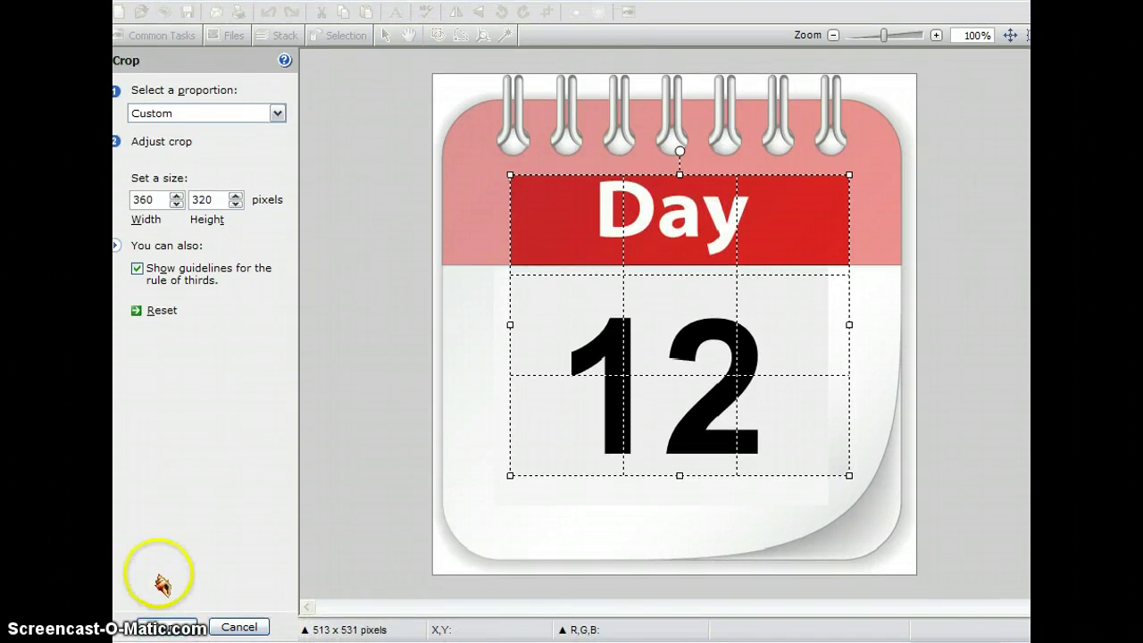
{"action": "left_click", "coordinate": [170, 628]}
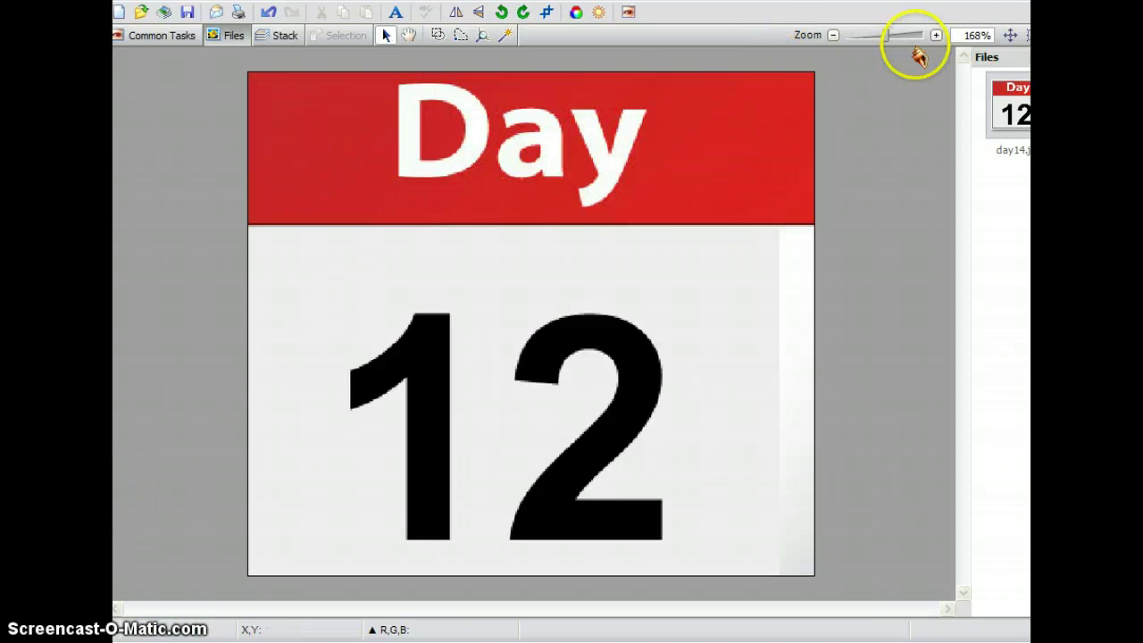
{"action": "left_click", "coordinate": [832, 37]}
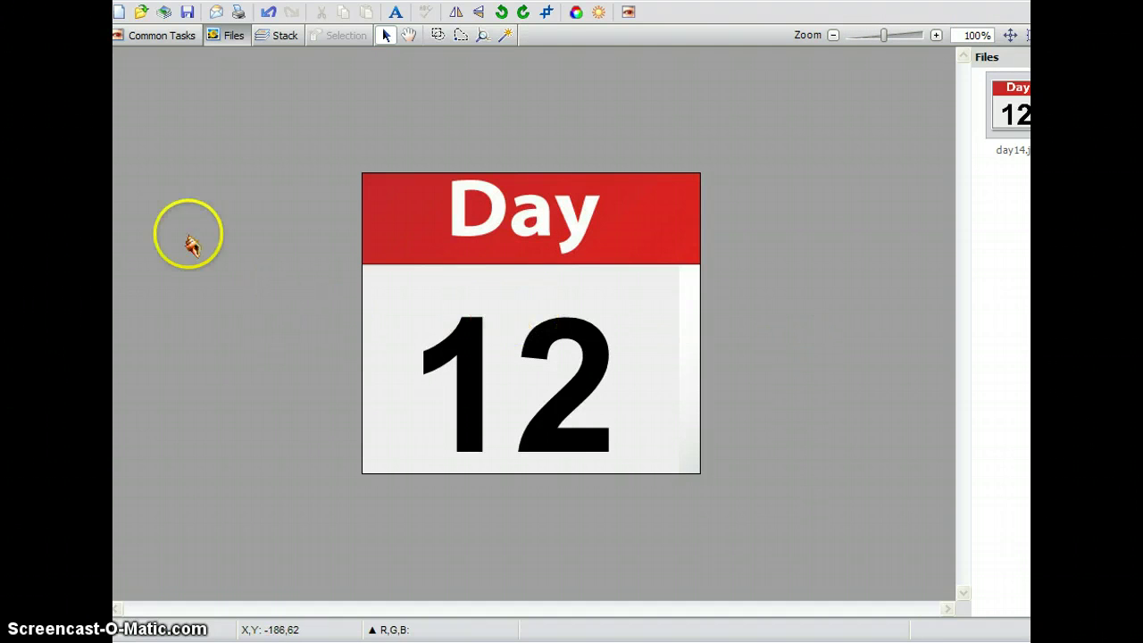
{"action": "left_click", "coordinate": [188, 234]}
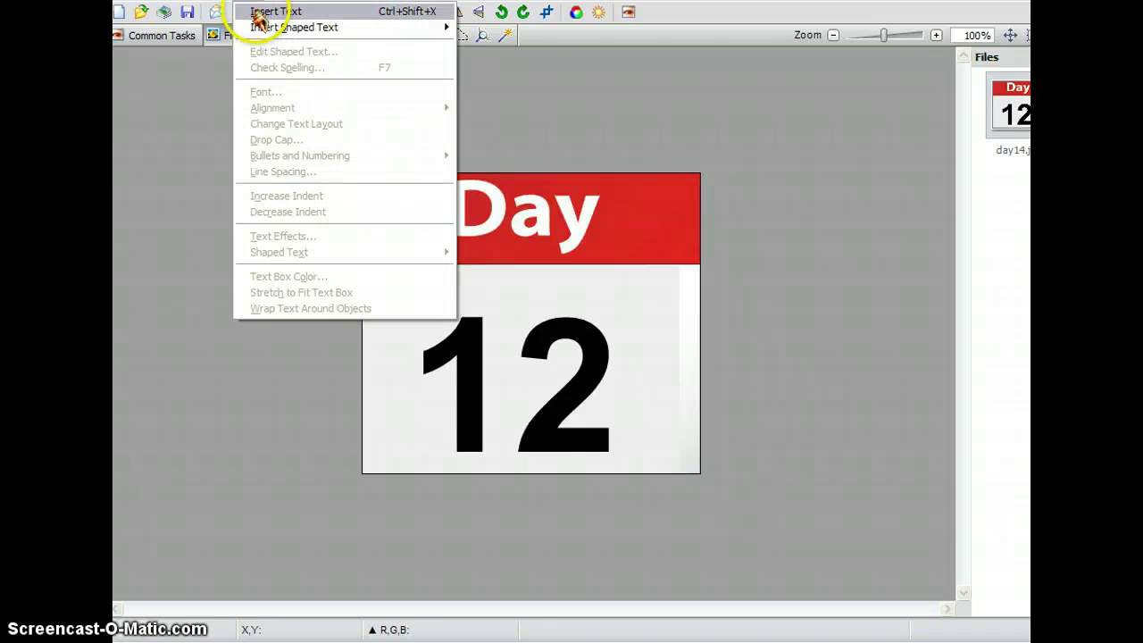
Insert a size-15 text box above the 12 and widen it on both sides.
{"action": "left_click", "coordinate": [253, 8]}
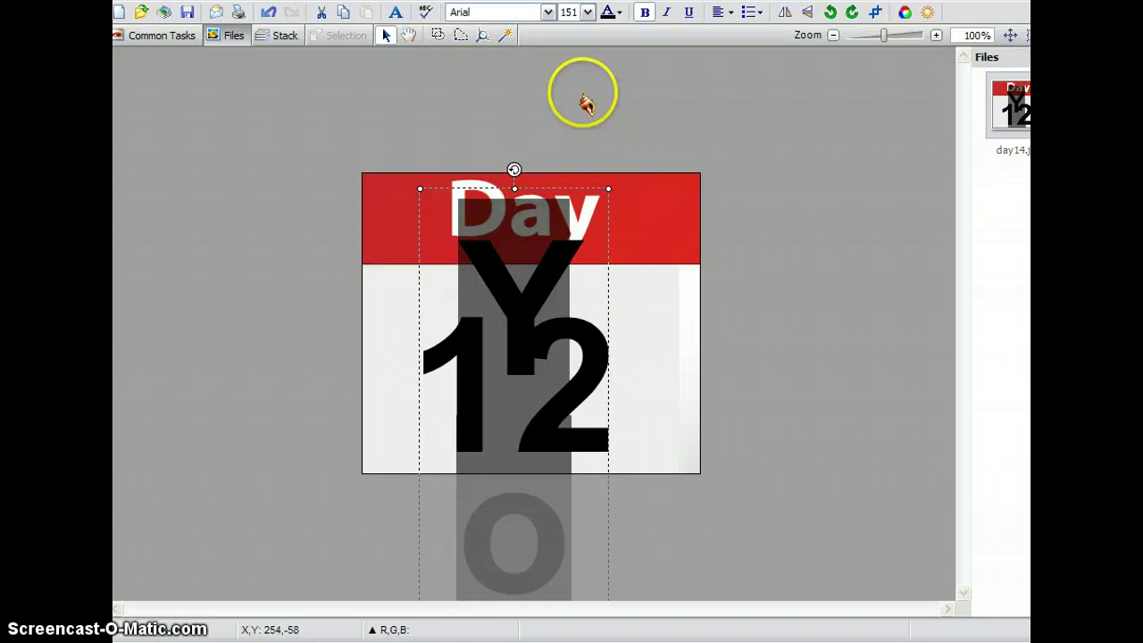
{"action": "left_click", "coordinate": [569, 12]}
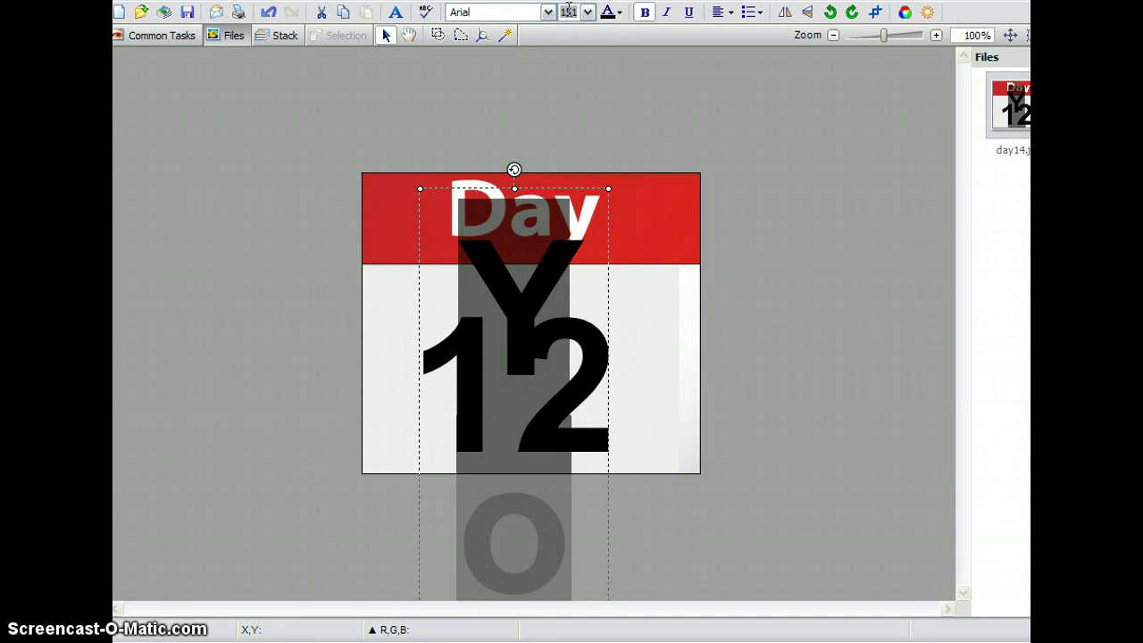
{"action": "type", "text": "1"}
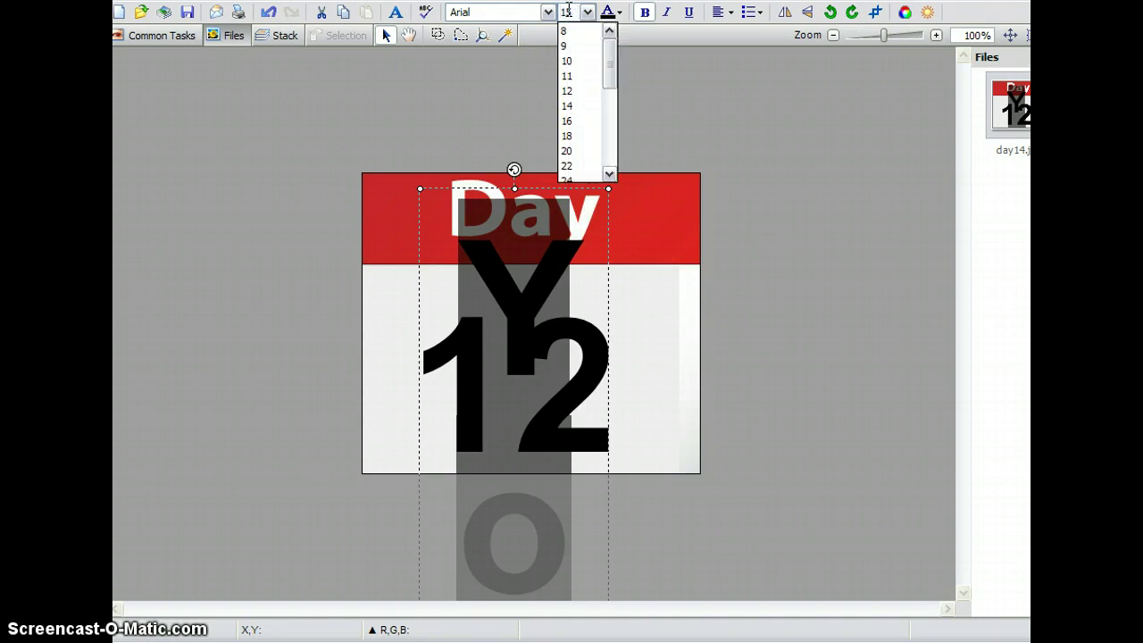
{"action": "type", "text": "5"}
{"action": "key", "text": "Return"}
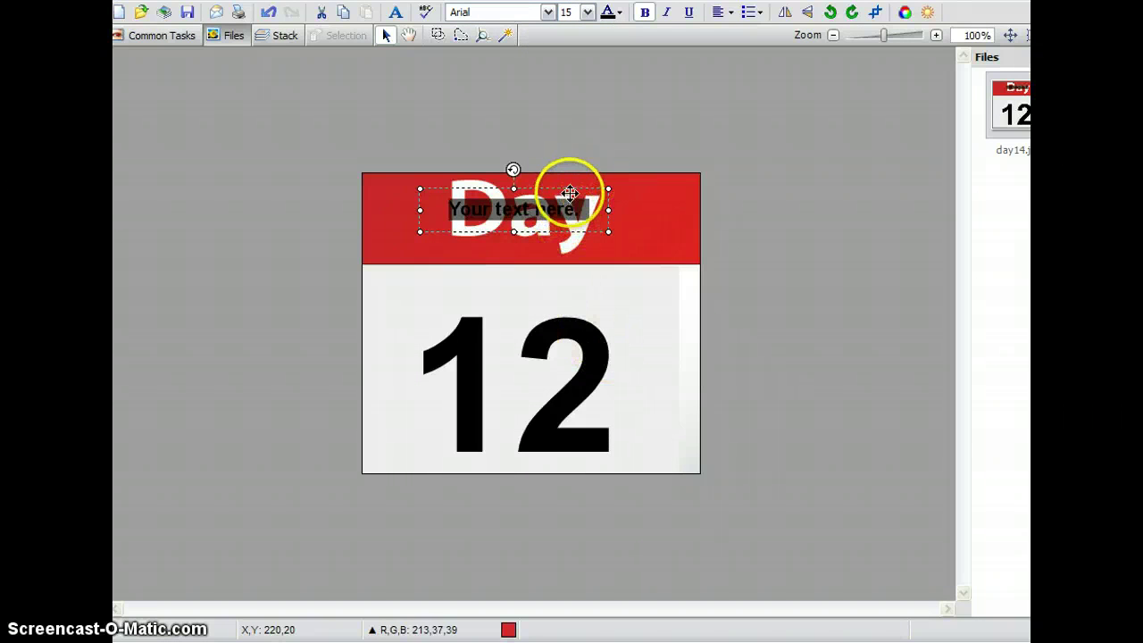
{"action": "left_click_drag", "start_coordinate": [570, 193], "coordinate": [578, 269]}
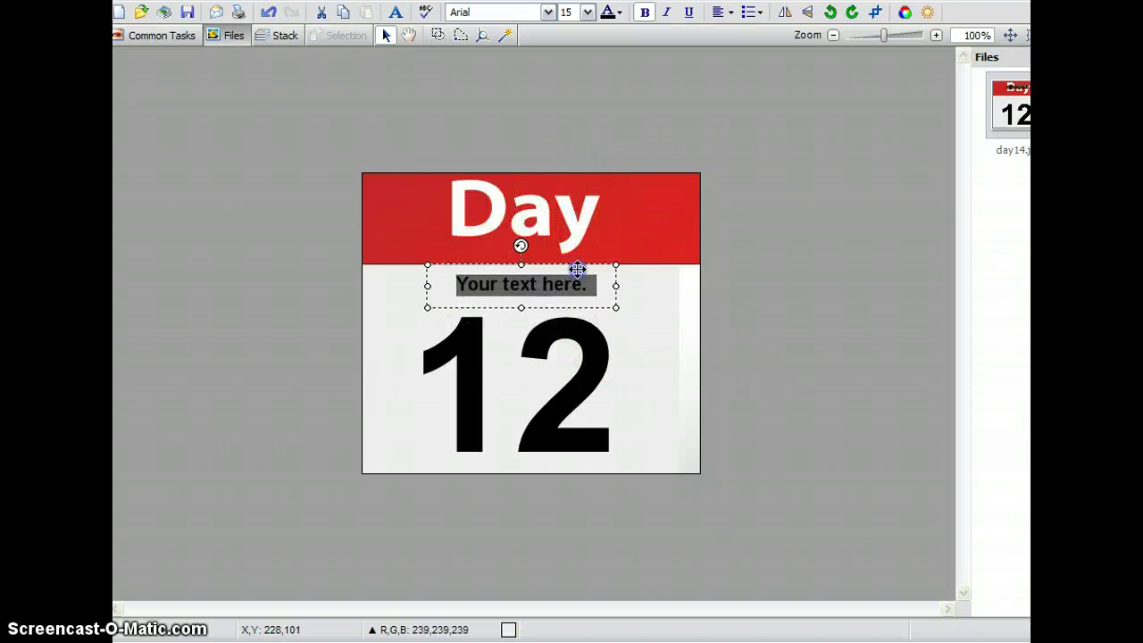
{"action": "left_click_drag", "start_coordinate": [615, 285], "coordinate": [692, 284]}
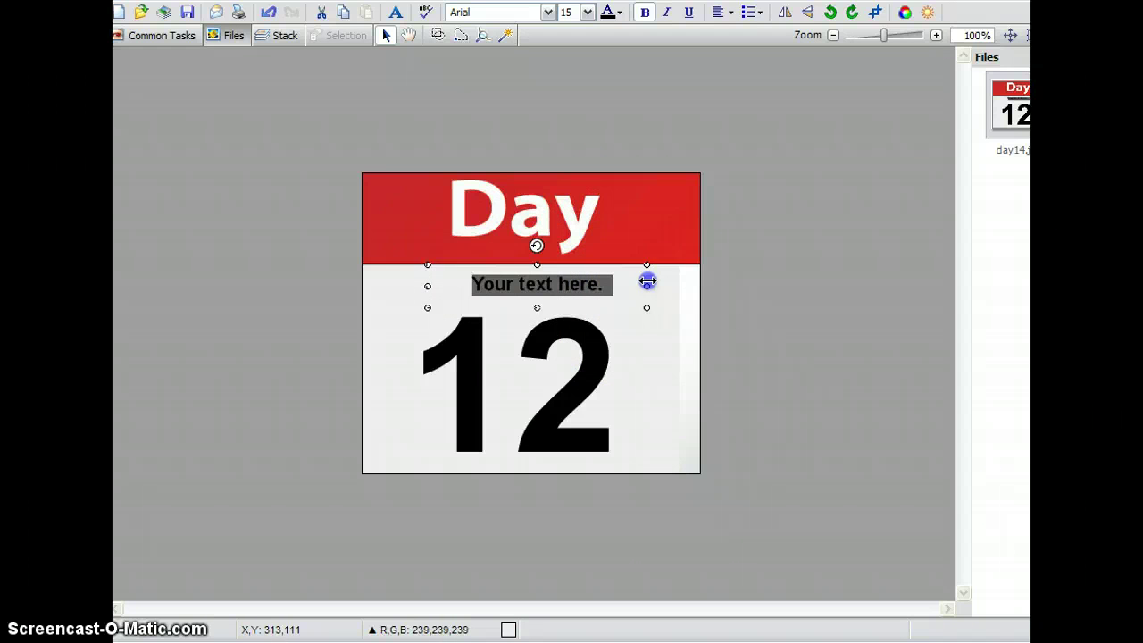
{"action": "left_click_drag", "start_coordinate": [426, 285], "coordinate": [369, 285]}
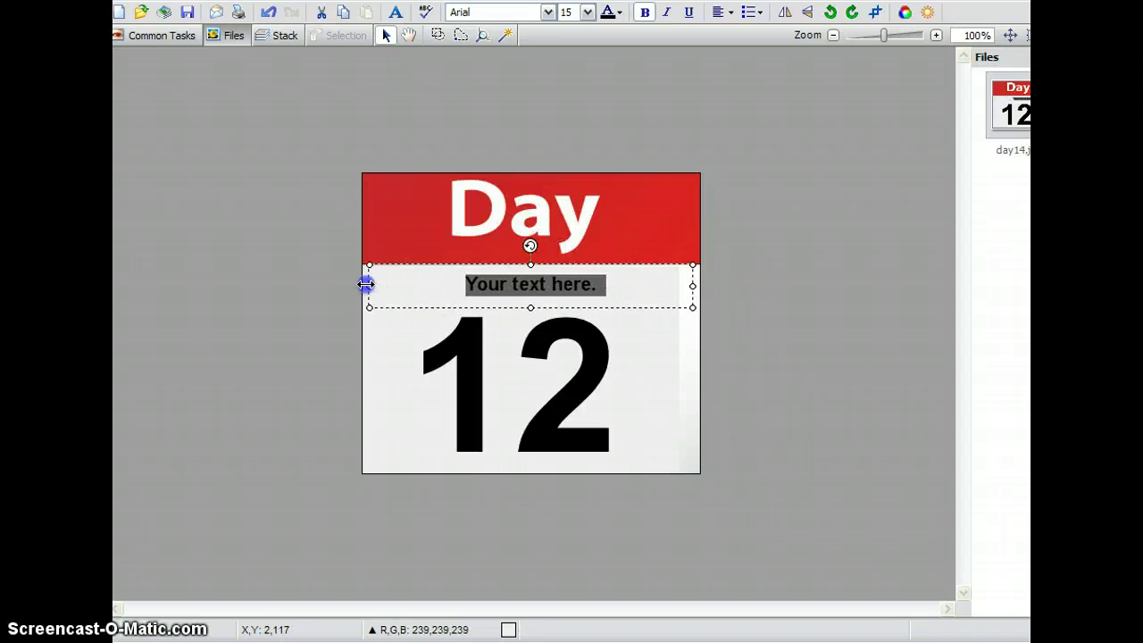
Type the 'Vlogging Challenge' caption, check its font, and commit it.
{"action": "type", "text": "v"}
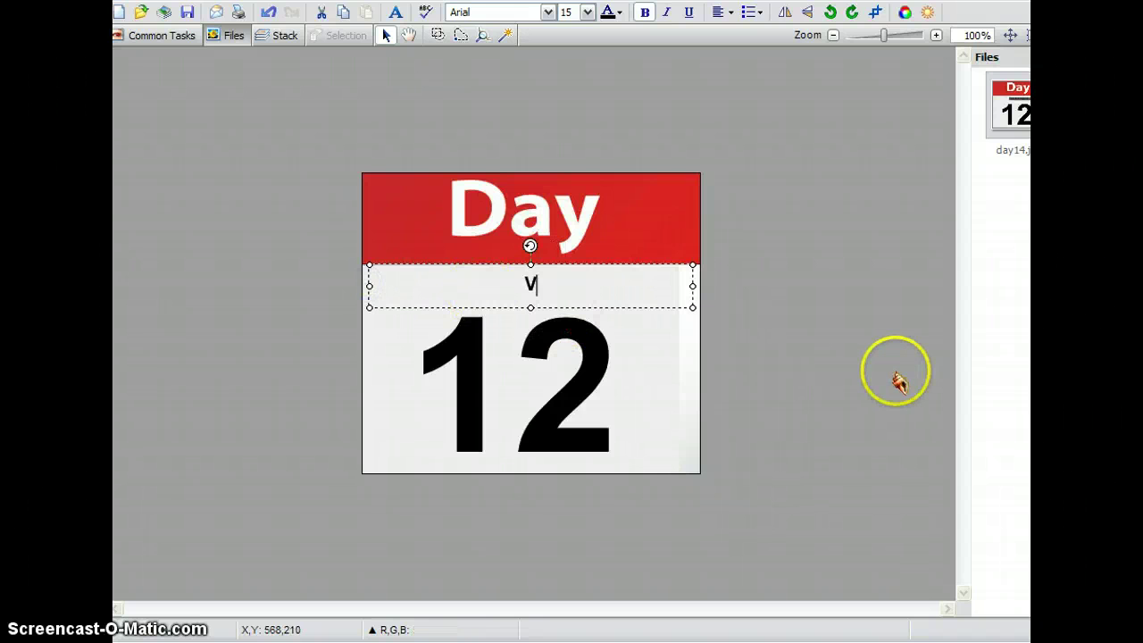
{"action": "type", "text": "logging"}
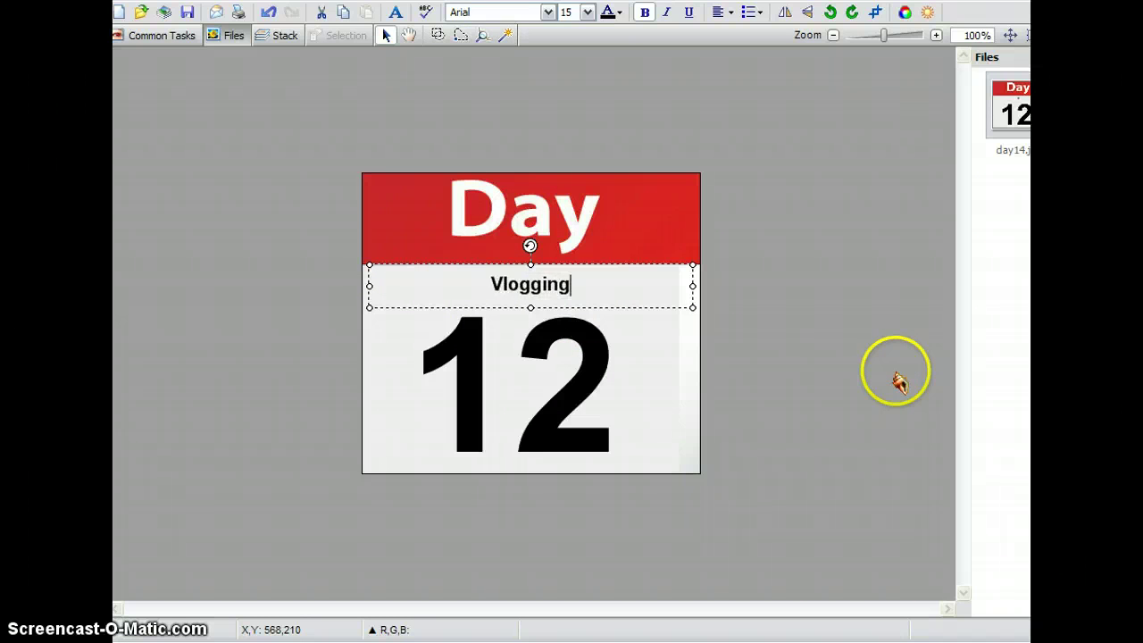
{"action": "type", "text": " Challe"}
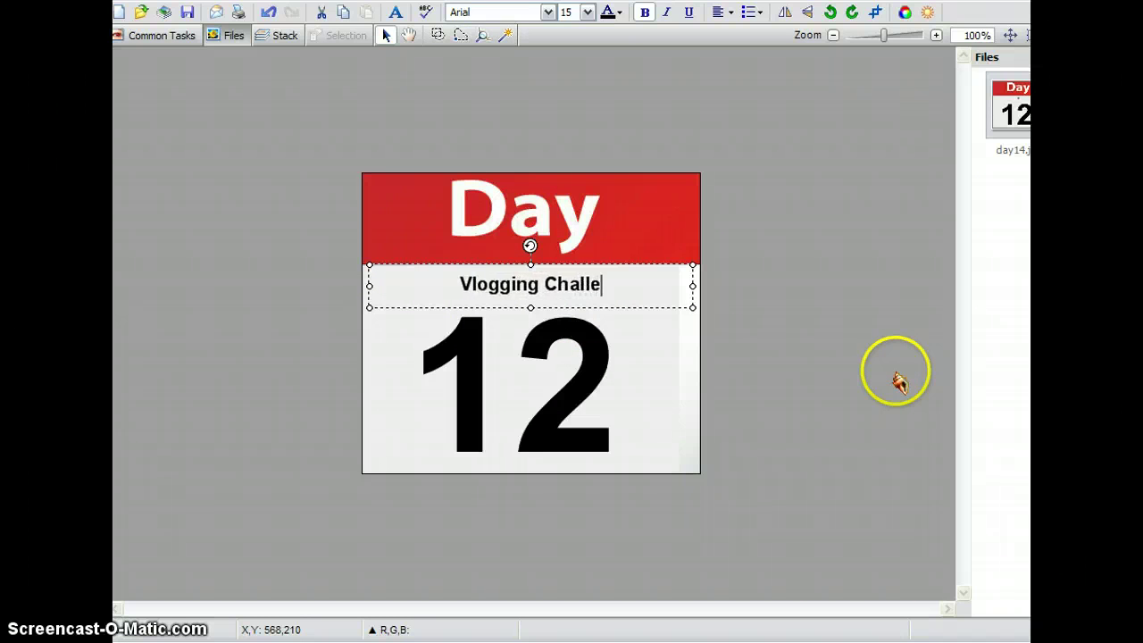
{"action": "type", "text": "nge"}
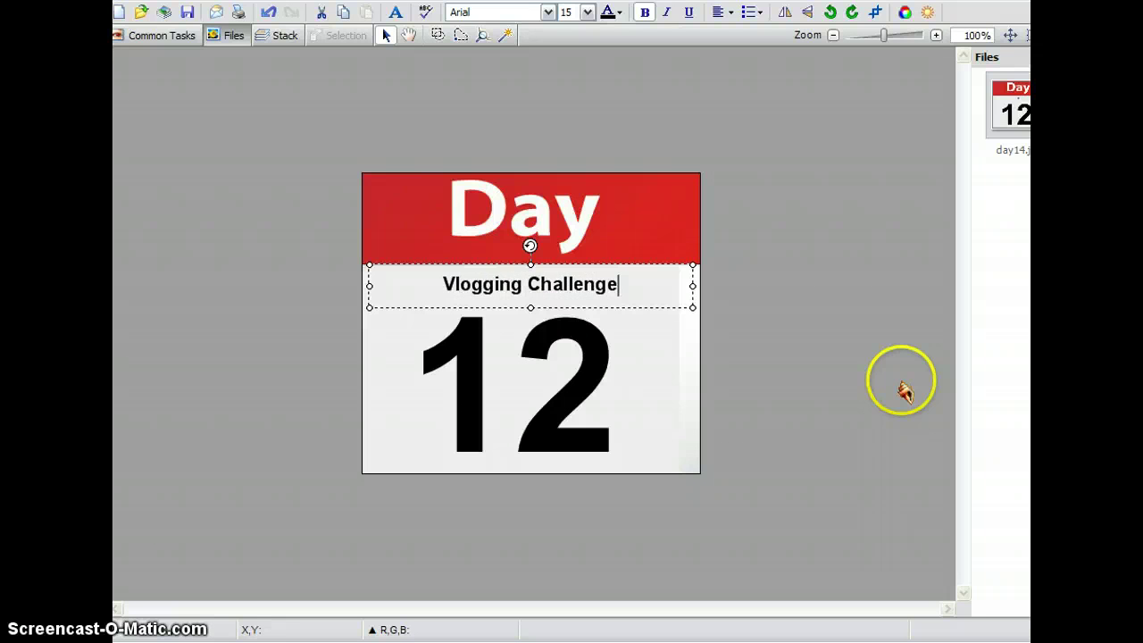
{"action": "left_click", "coordinate": [898, 382]}
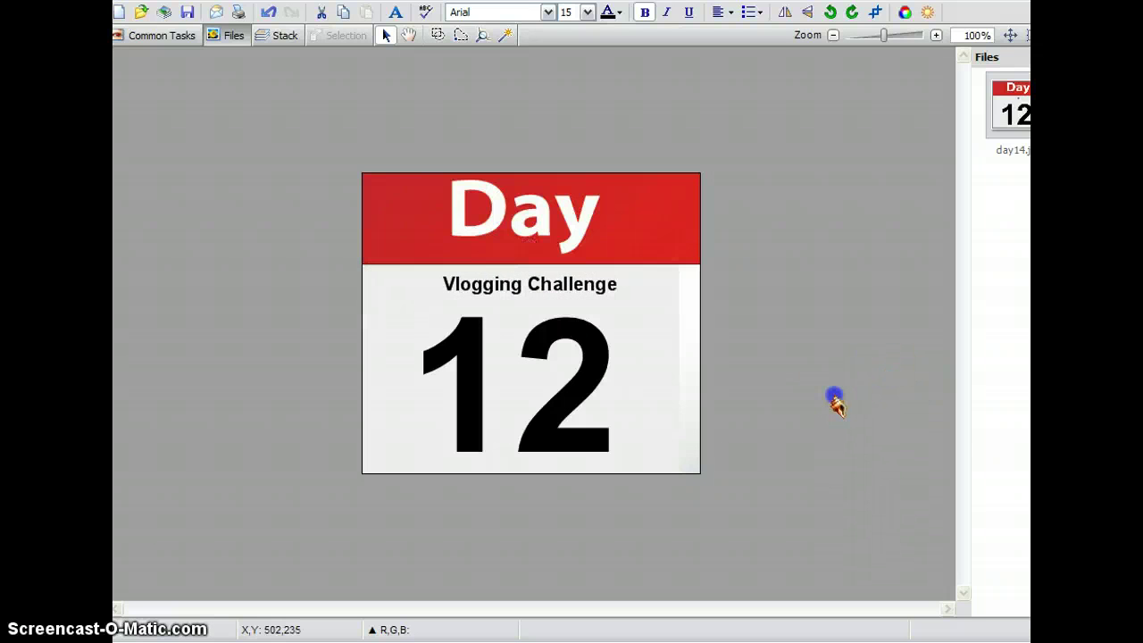
{"action": "left_click", "coordinate": [513, 286]}
{"action": "left_click_drag", "start_coordinate": [441, 284], "coordinate": [622, 302]}
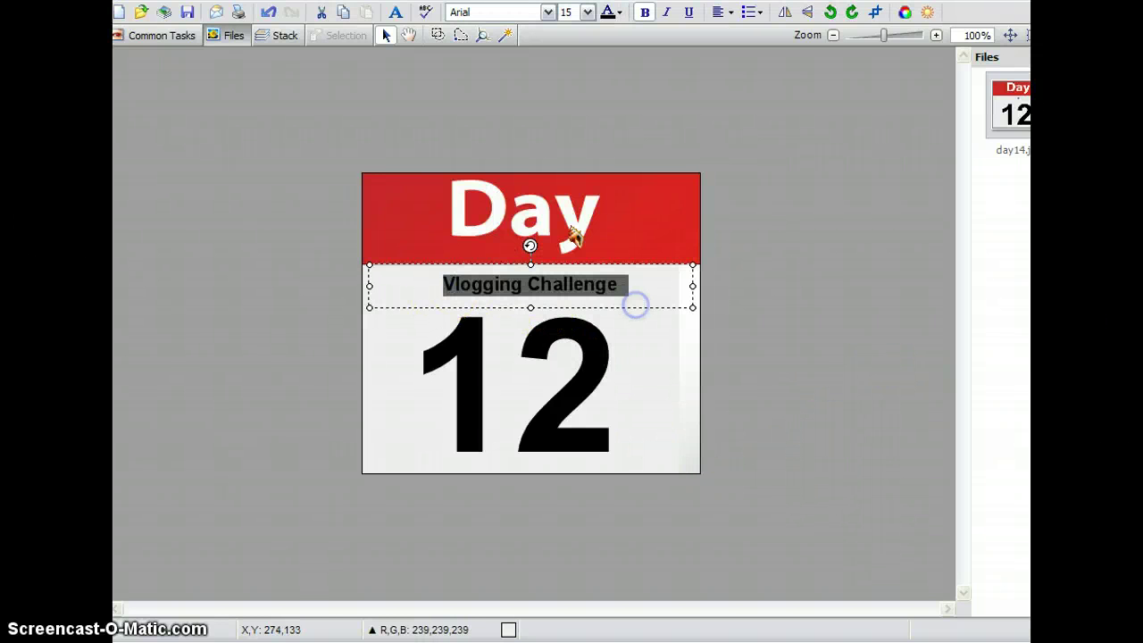
{"action": "left_click", "coordinate": [547, 12]}
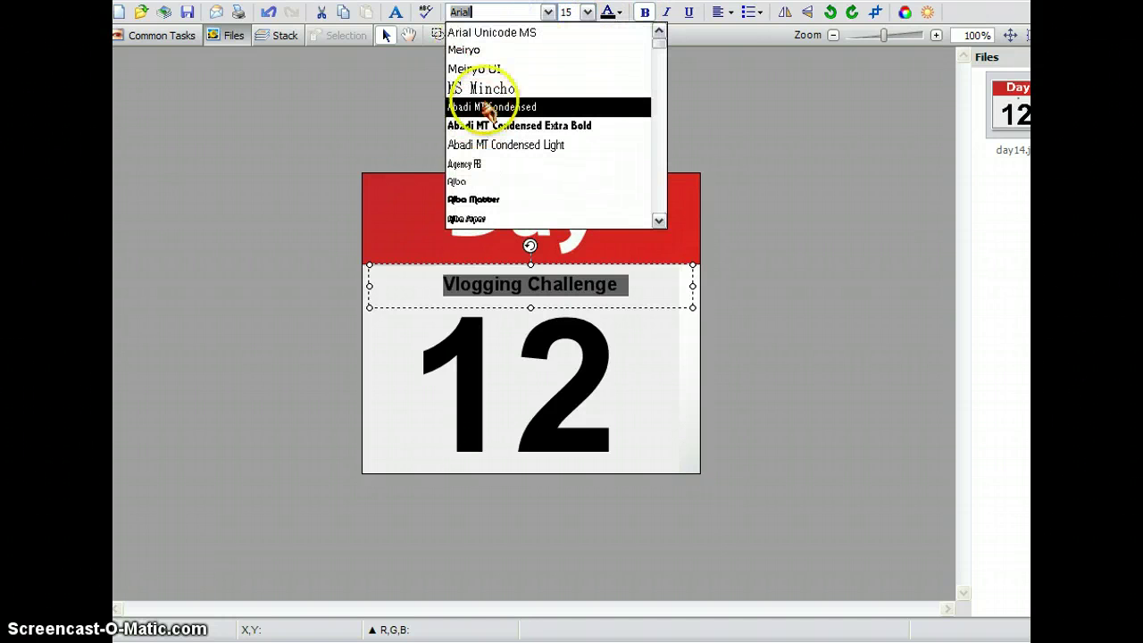
{"action": "left_click", "coordinate": [630, 297]}
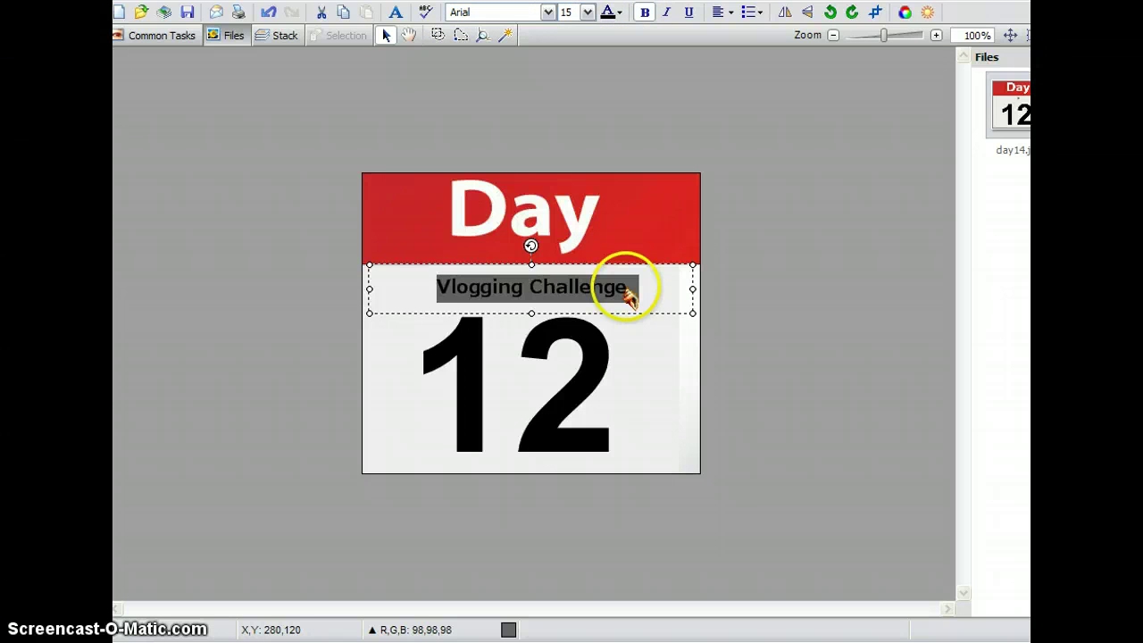
{"action": "left_click", "coordinate": [803, 310]}
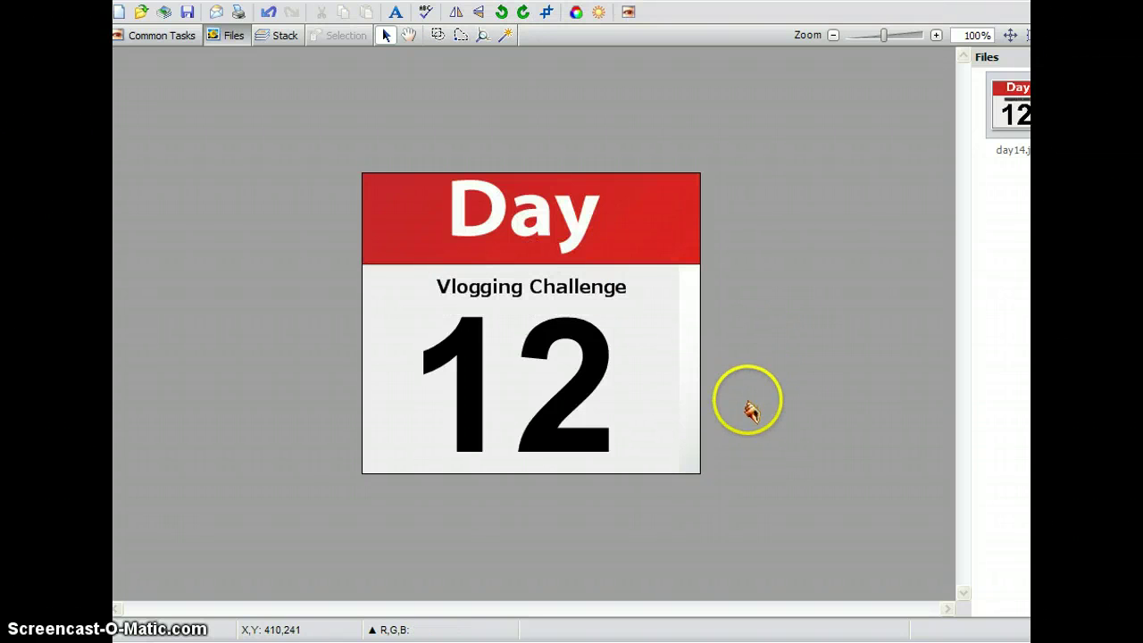
Save the image as the JPEG day14.jpg in My Pictures.
{"action": "left_click", "coordinate": [123, 5]}
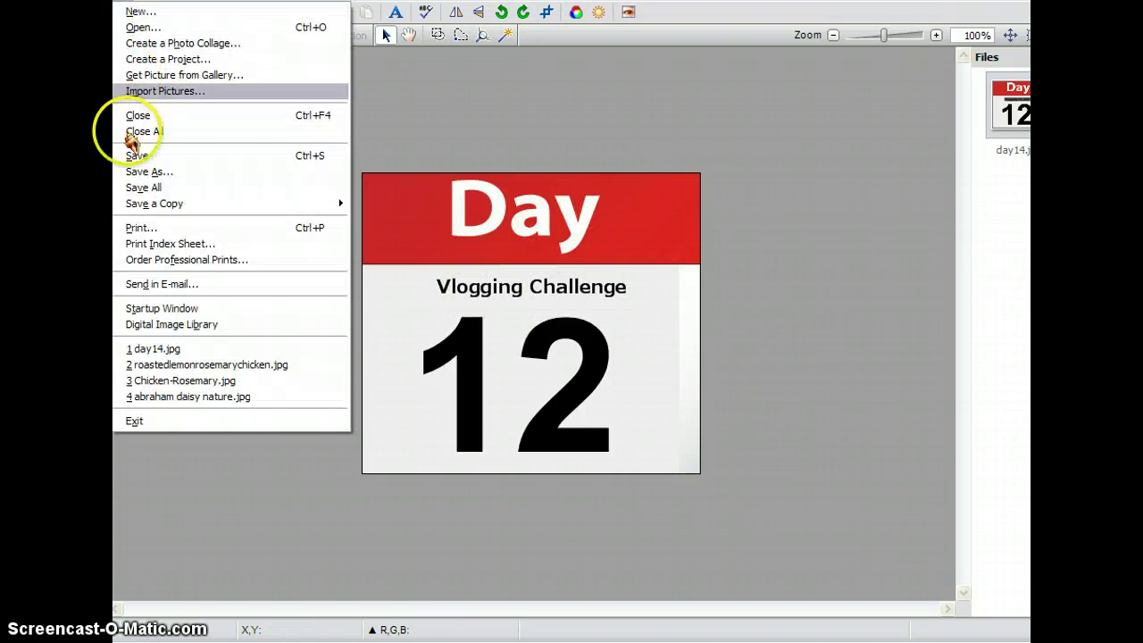
{"action": "left_click", "coordinate": [125, 174]}
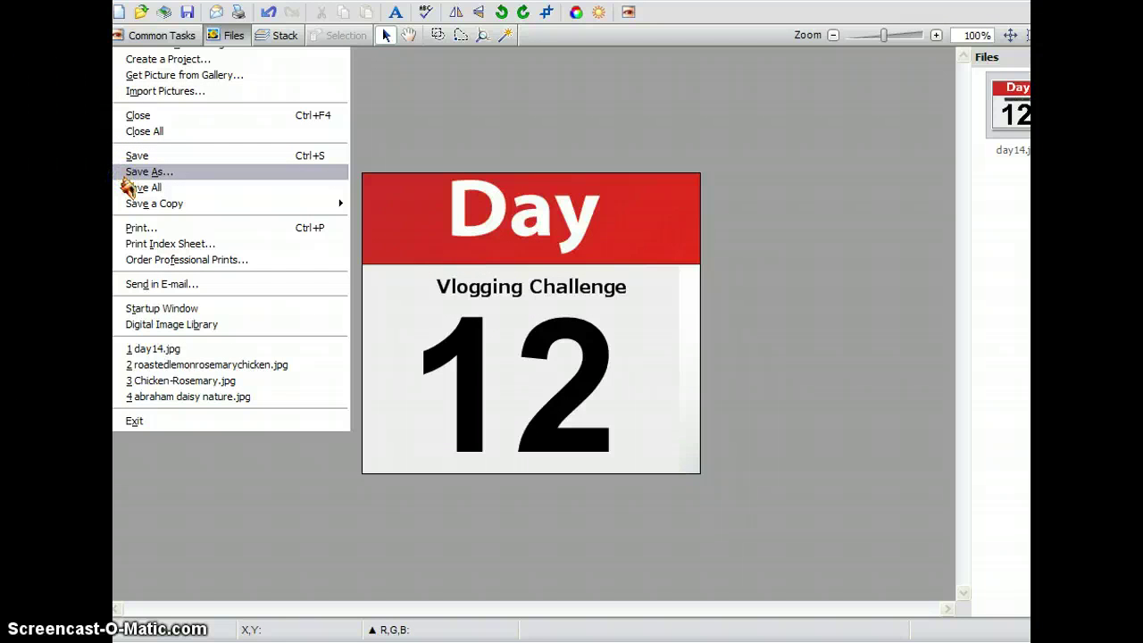
{"action": "left_click", "coordinate": [379, 449]}
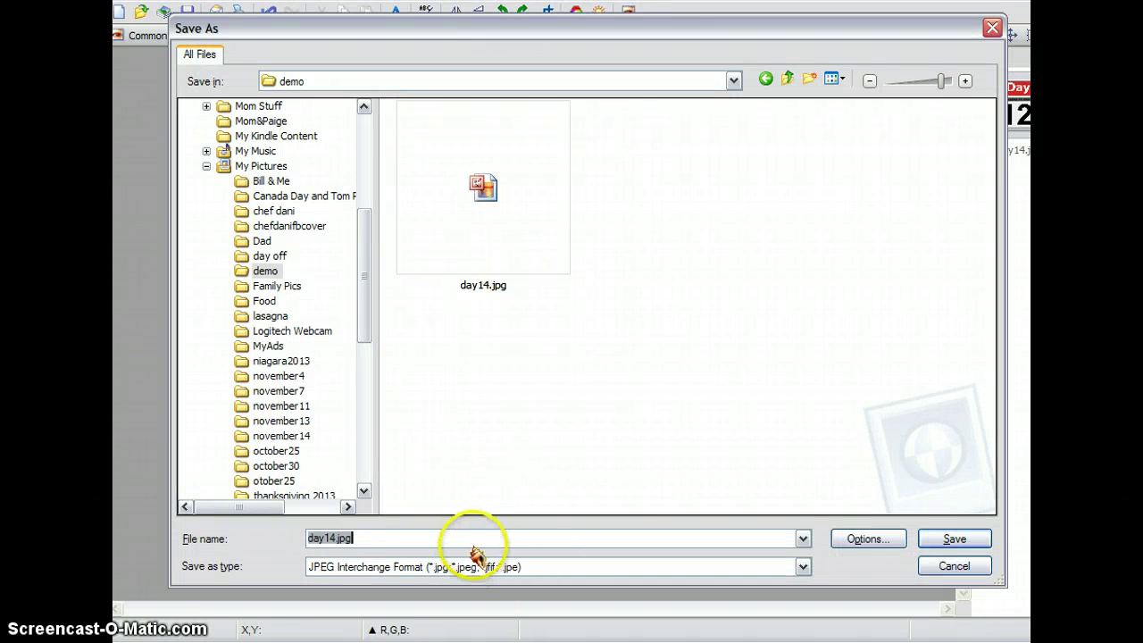
{"action": "left_click", "coordinate": [270, 179]}
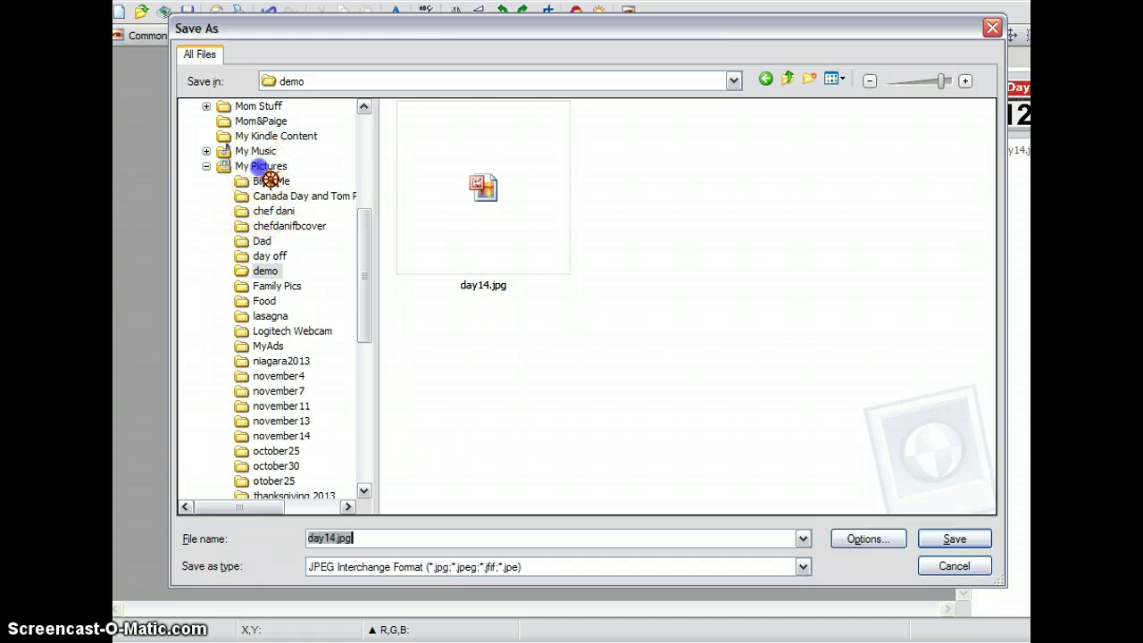
{"action": "left_click", "coordinate": [952, 539]}
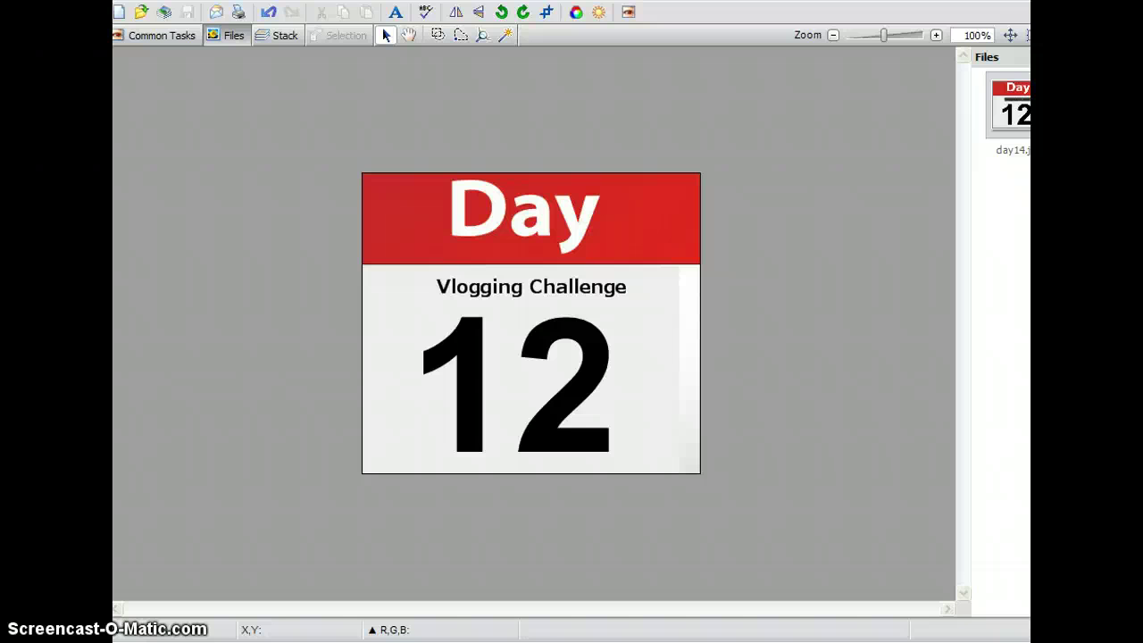
Close the Day 12 calendar image with Ctrl+W.
{"action": "key", "text": "ctrl+w"}
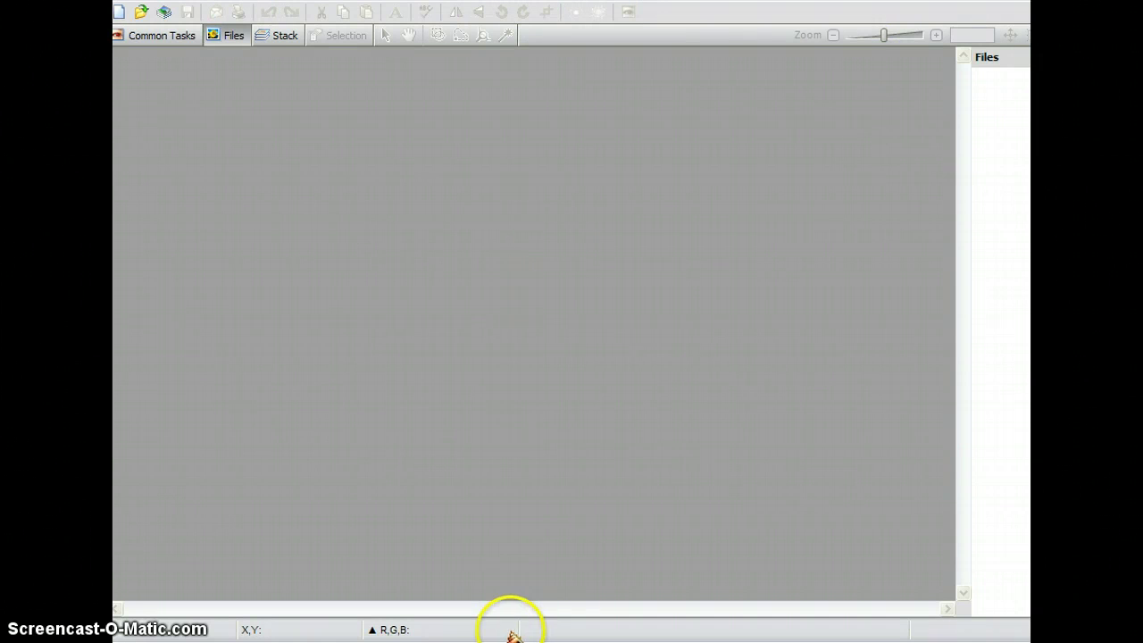